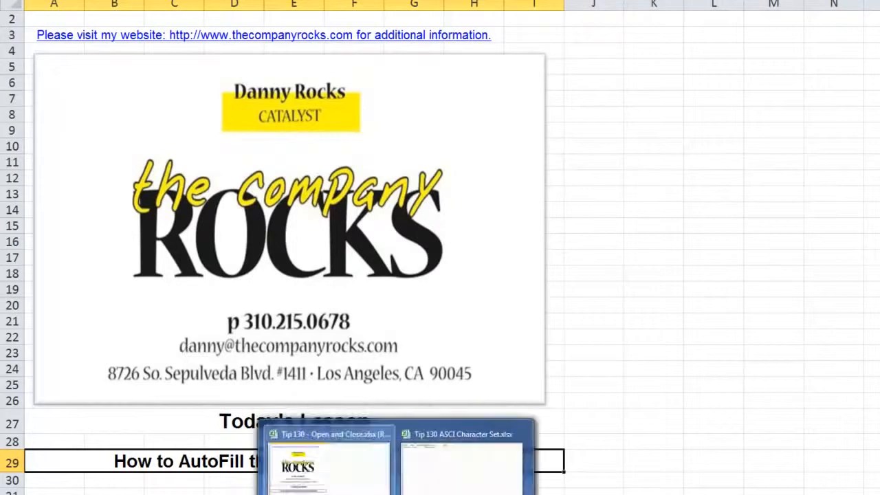
Step: Switch to the Tip 130 ASCI Character Set workbook and AutoFill the date in A2 down to A8
left_click(423, 476)
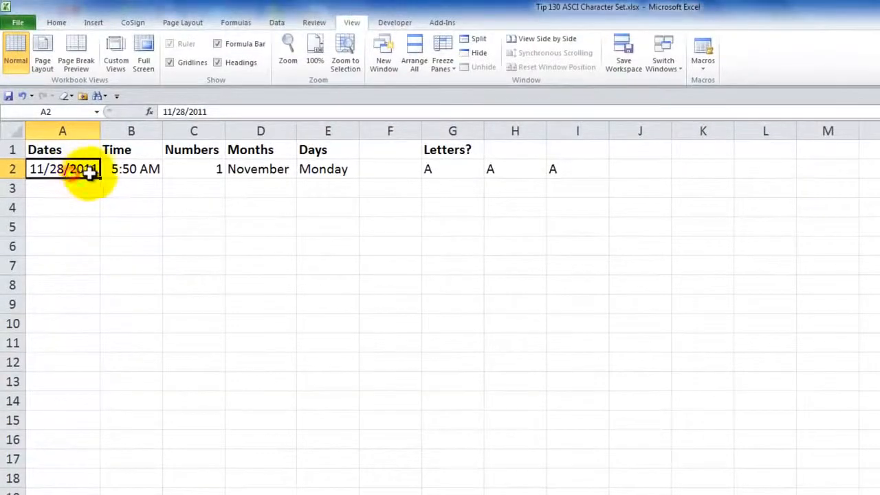
left_click_drag(99, 178, 82, 291)
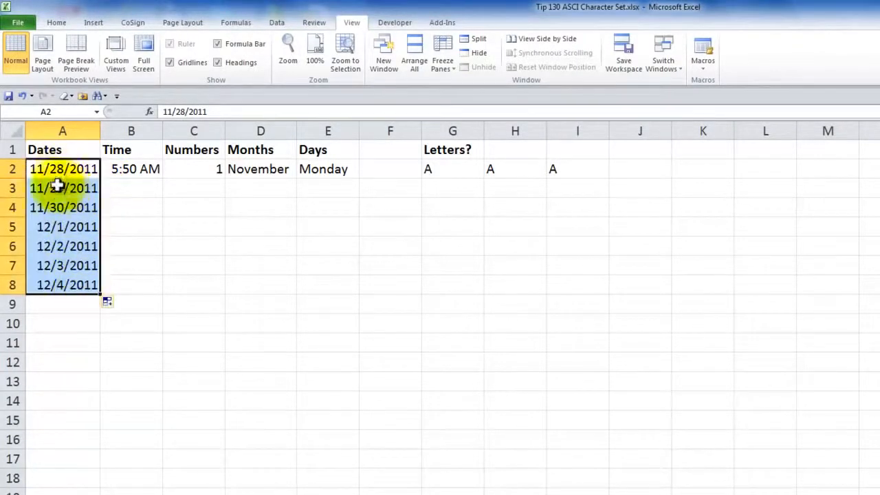
Step: AutoFill the time in B2 down through B10
left_click(131, 168)
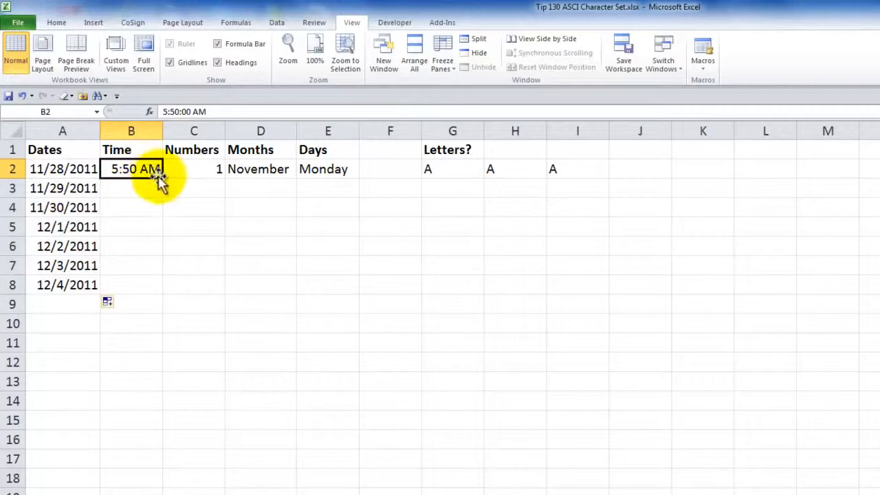
left_click_drag(161, 177, 134, 335)
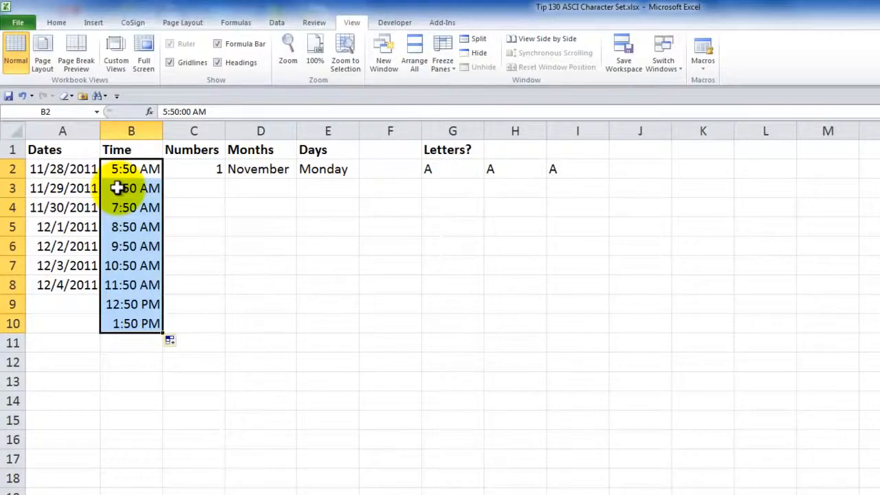
Step: AutoFill the number in C2 down through C12
left_click(206, 169)
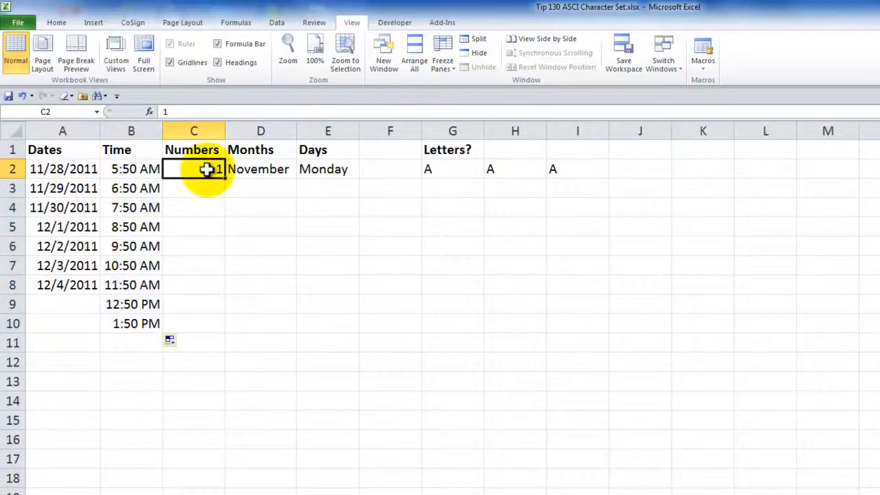
left_click_drag(225, 180, 193, 374)
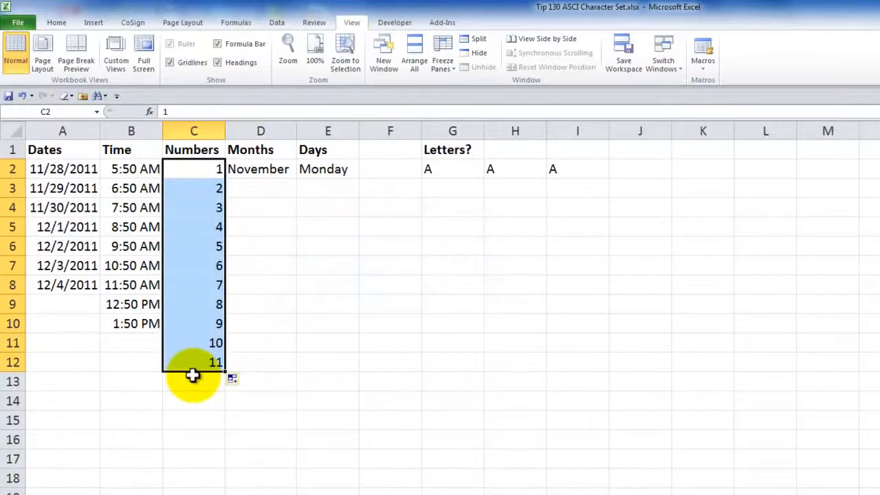
Step: AutoFill the month November in D2 down through D16
left_click(267, 169)
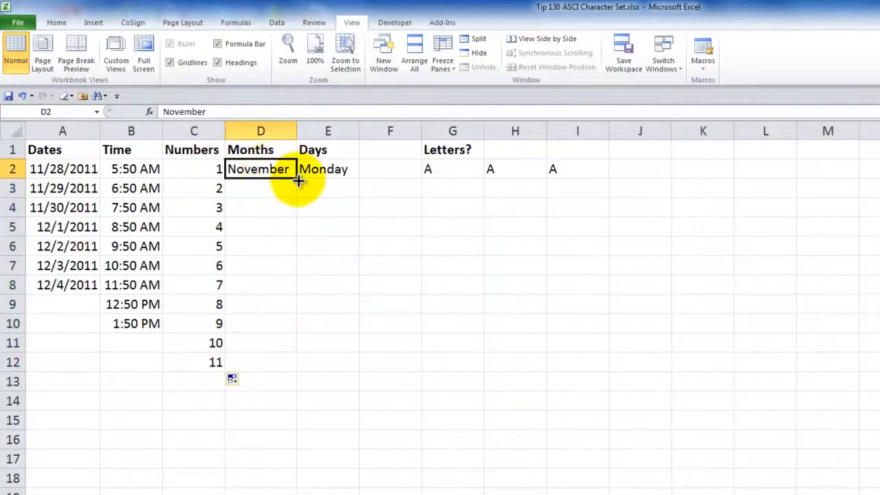
left_click_drag(297, 180, 283, 446)
Step: AutoFill Monday in E2 down through E17, then change the fill option to Fill Weekdays
left_click(330, 169)
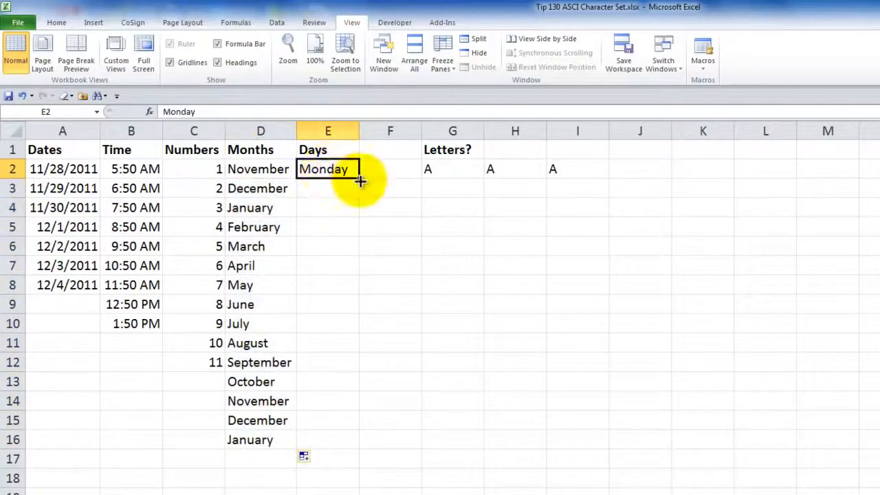
left_click_drag(357, 179, 340, 469)
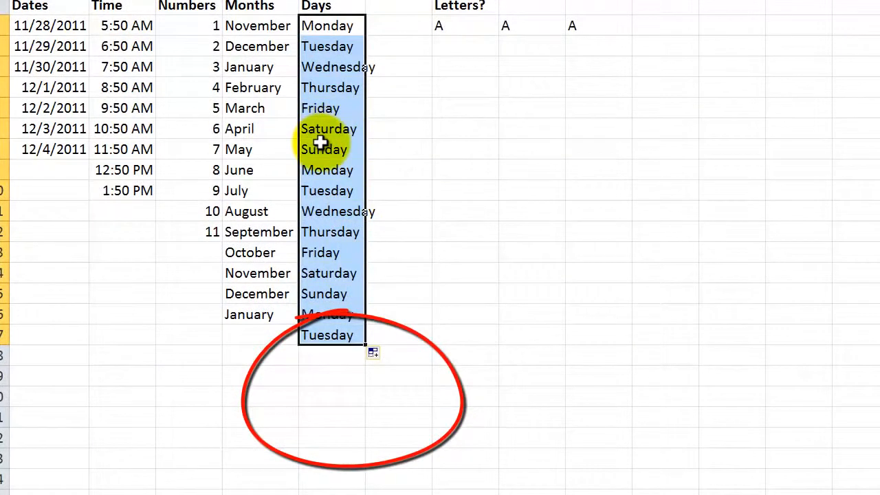
left_click(383, 357)
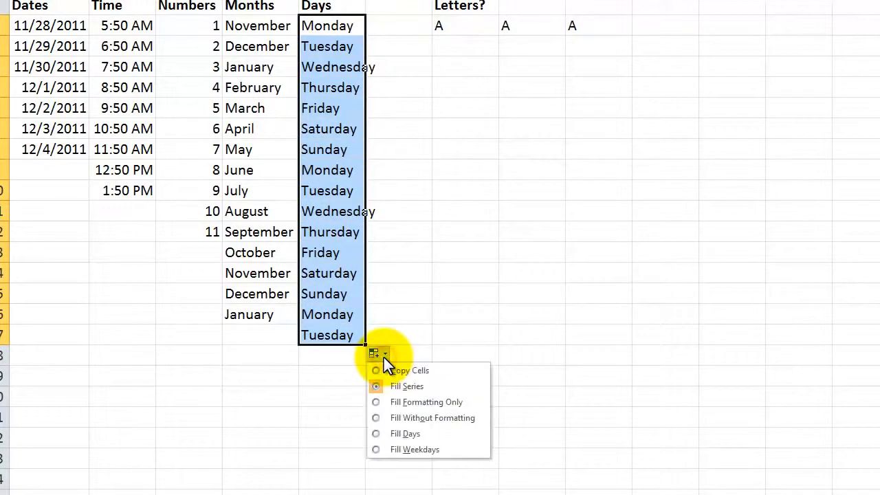
left_click(375, 449)
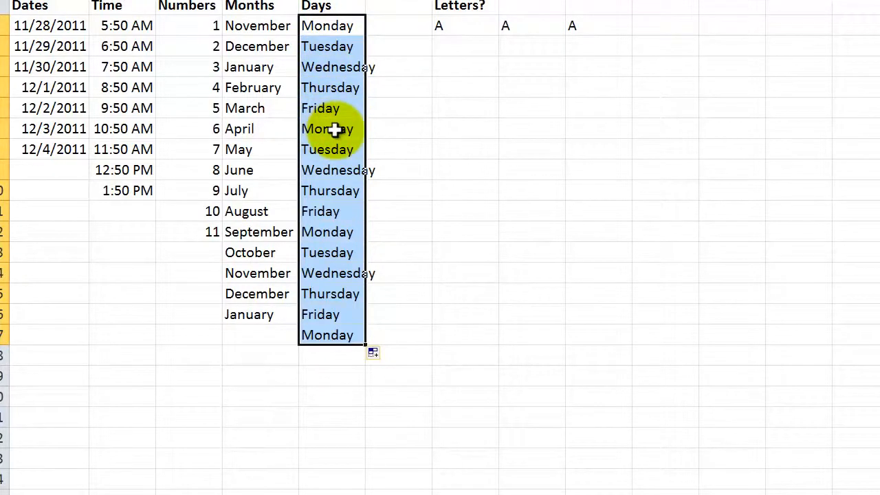
left_click(473, 29)
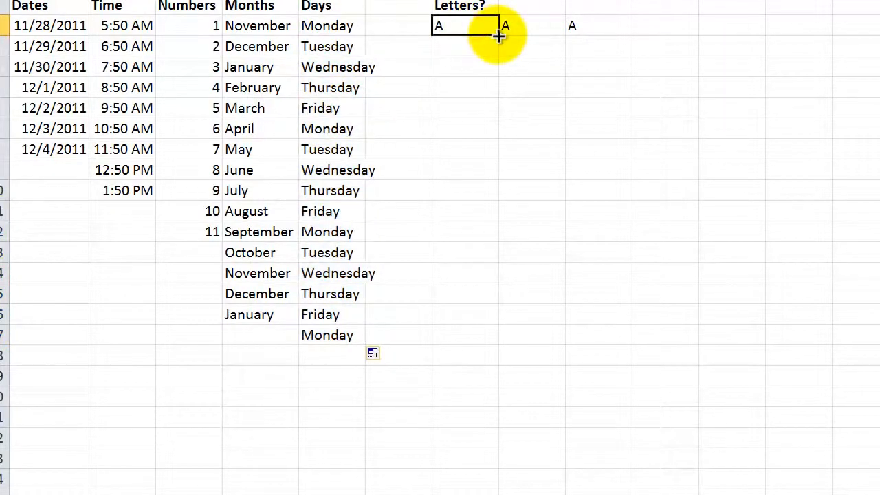
left_click_drag(498, 34, 491, 96)
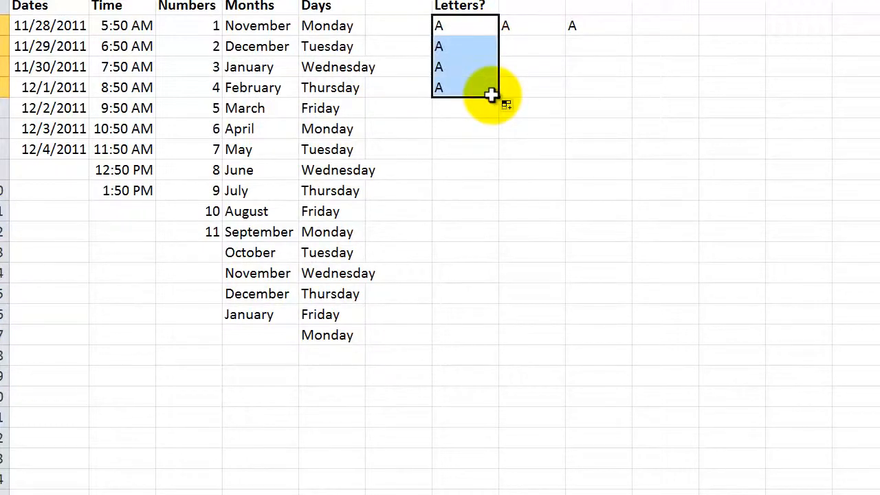
key("ctrl+z")
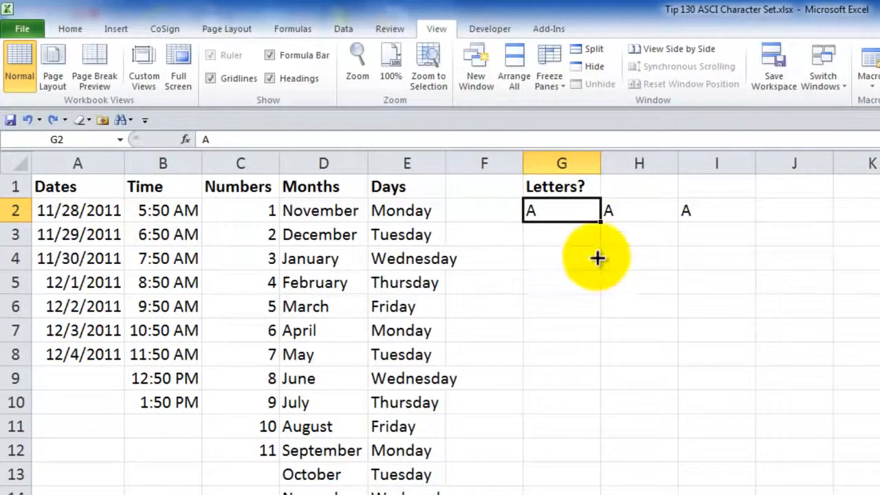
Step: Inspect the CHAR formula in H2 and the CHAR formulas on the character set sheet, then return to the data sheet
left_click(619, 208)
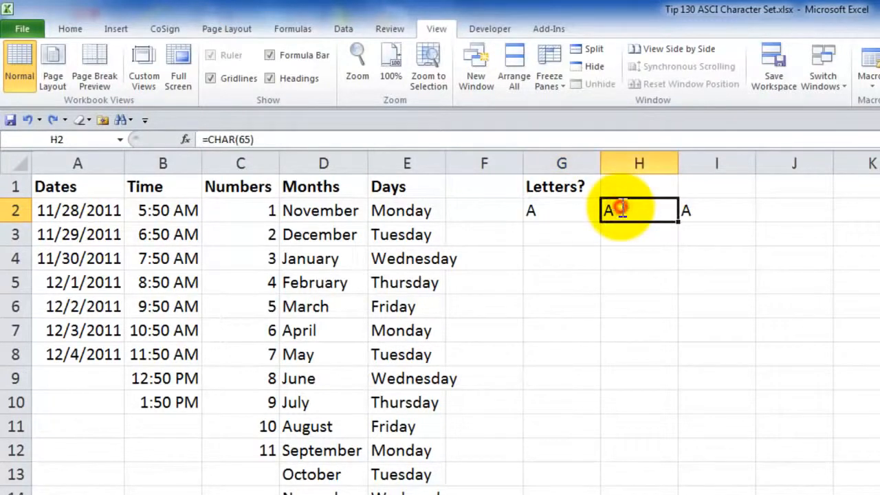
double_click(619, 208)
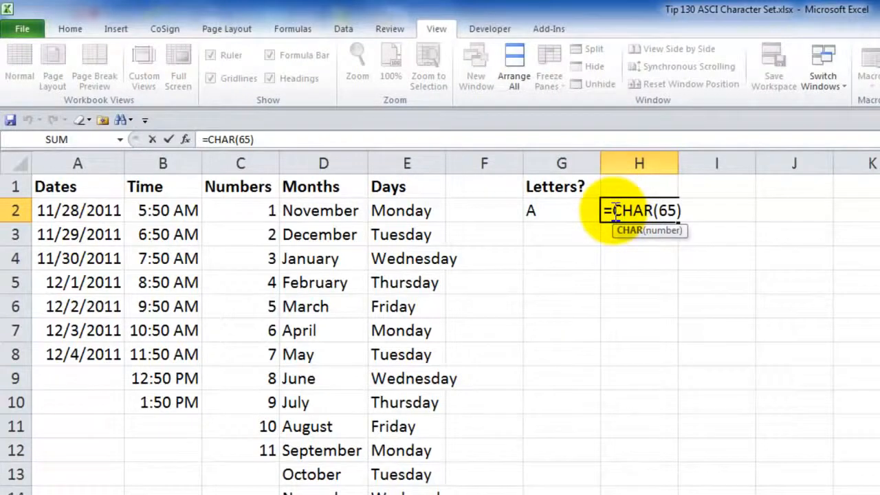
key("Escape")
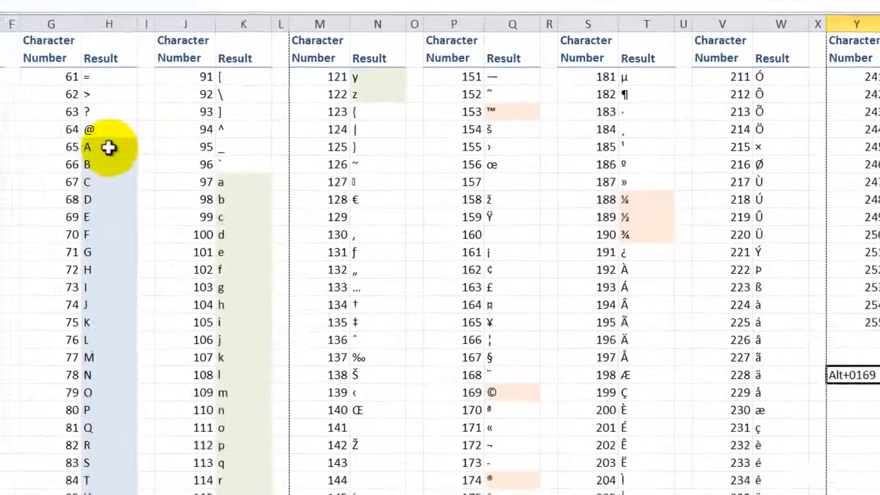
double_click(109, 147)
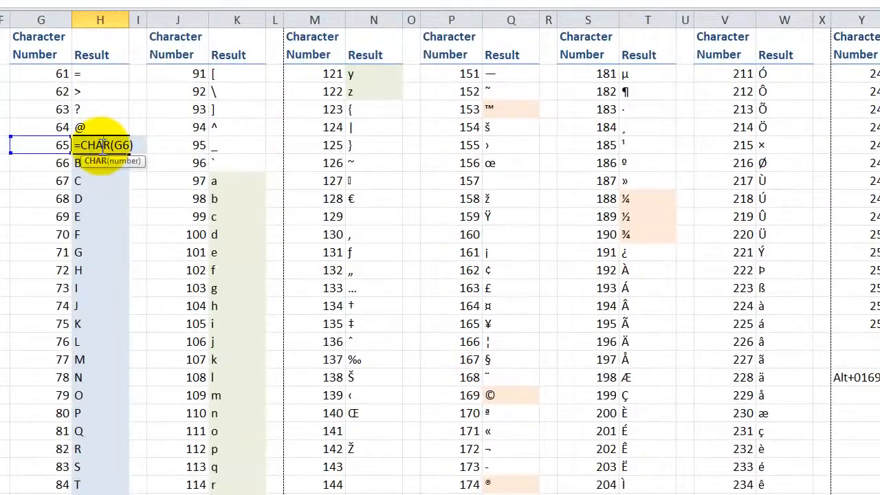
key("Escape")
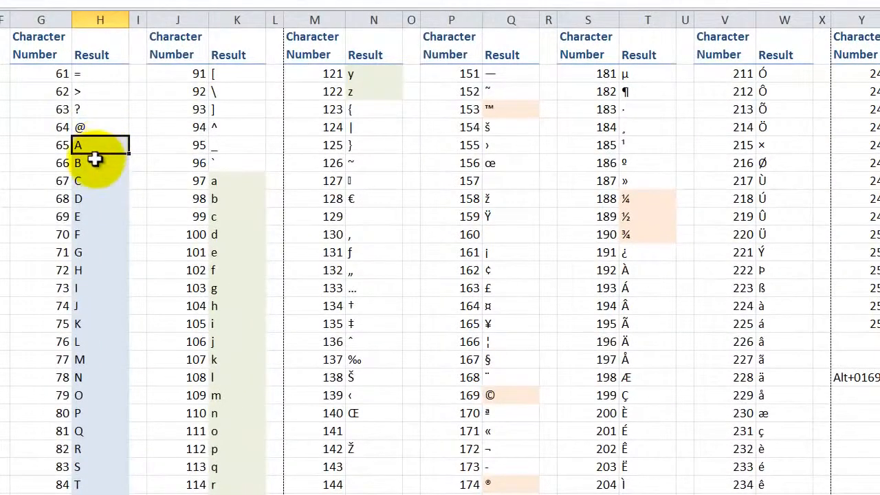
double_click(96, 163)
key("Escape")
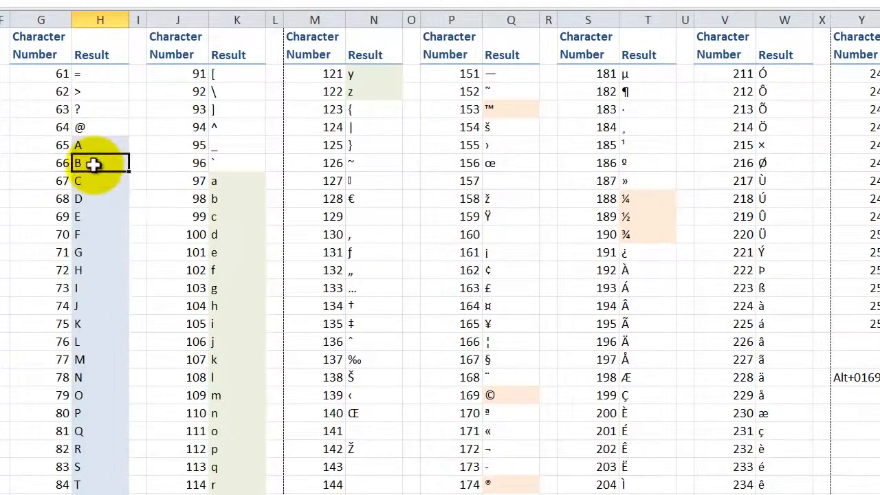
left_click(236, 181)
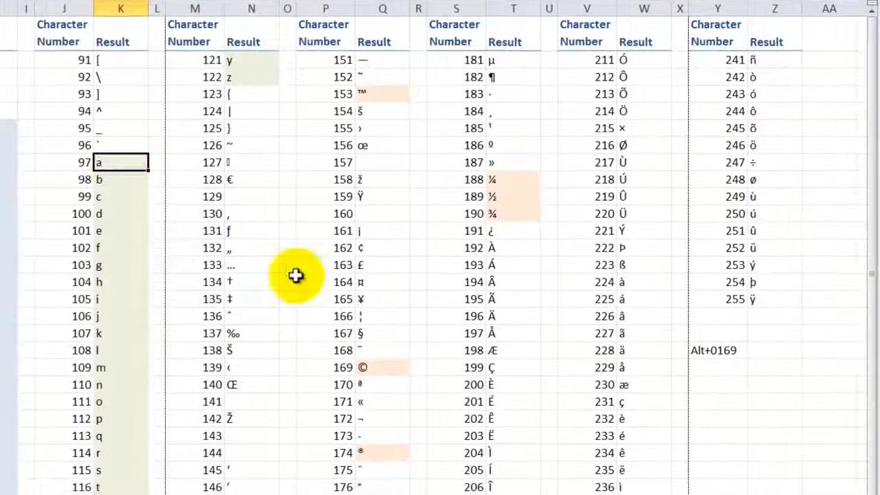
left_click(371, 371)
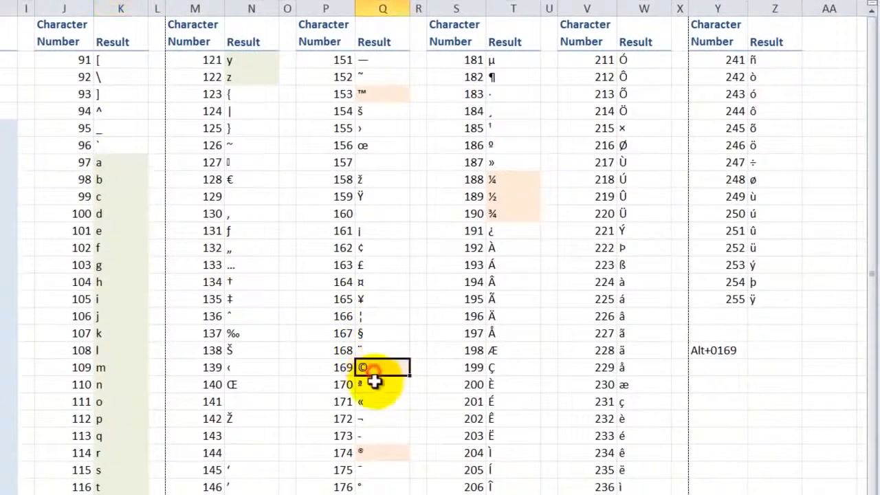
left_click(381, 453)
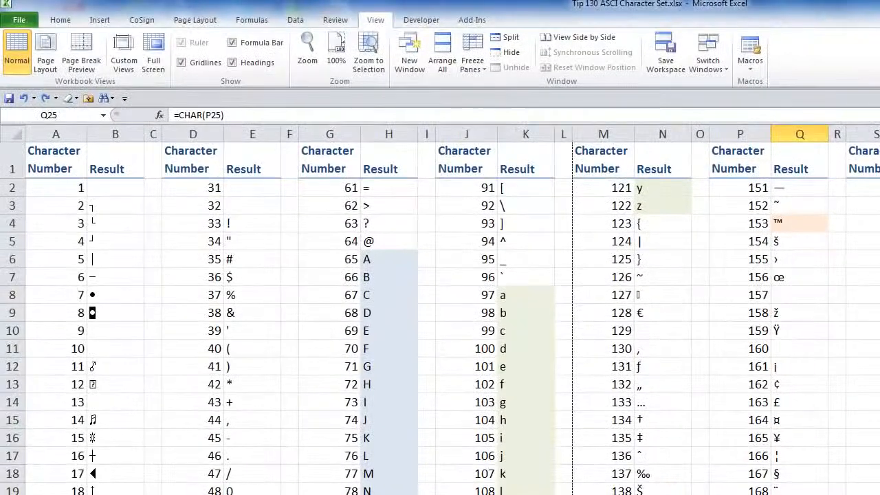
key("ctrl+Page_Down")
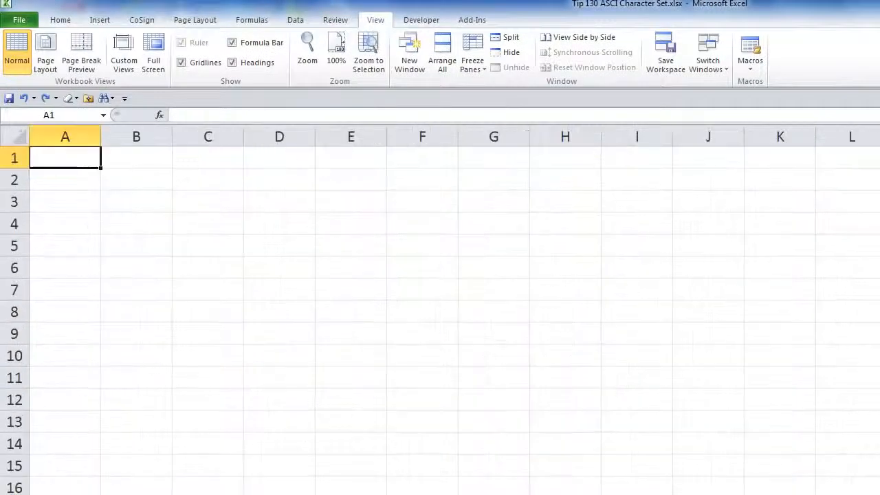
key("ctrl+Page_Down")
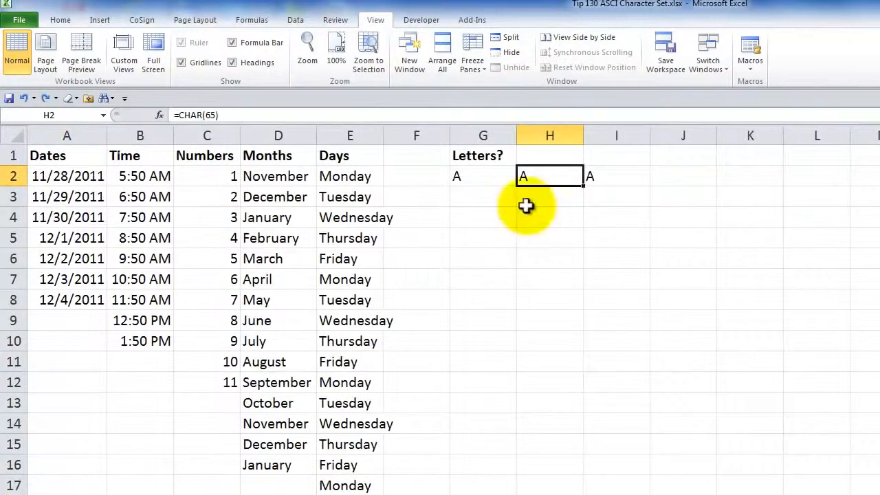
Step: Fill the =CHAR(65) formula in H2 down to H4
double_click(547, 176)
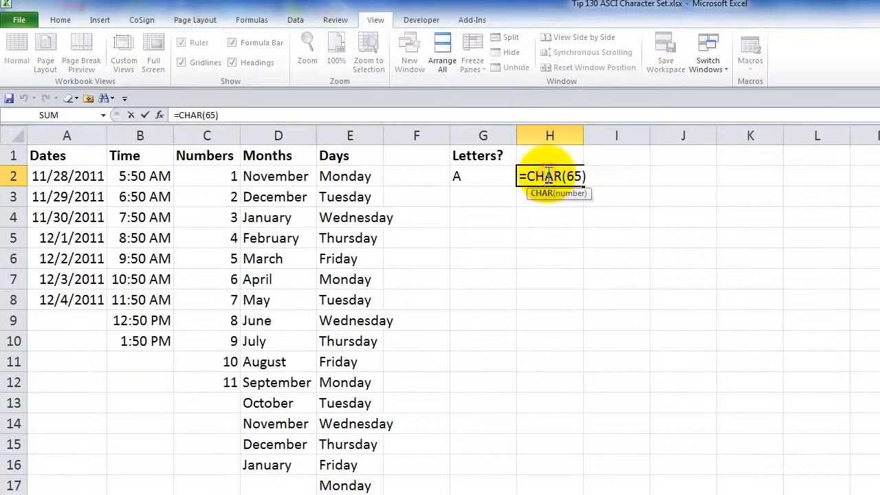
key("Escape")
left_click_drag(583, 185, 576, 231)
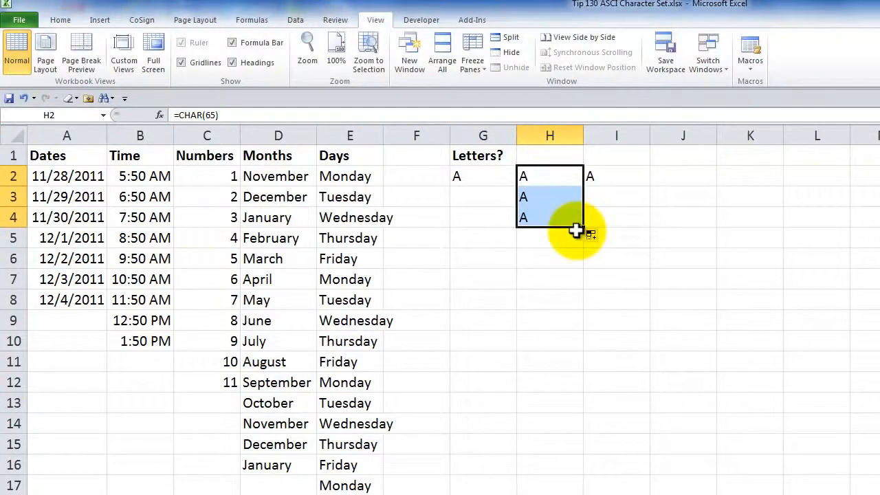
Step: Replace the formula in I2 with =CHAR(ROW(C65))
left_click(619, 177)
double_click(618, 176)
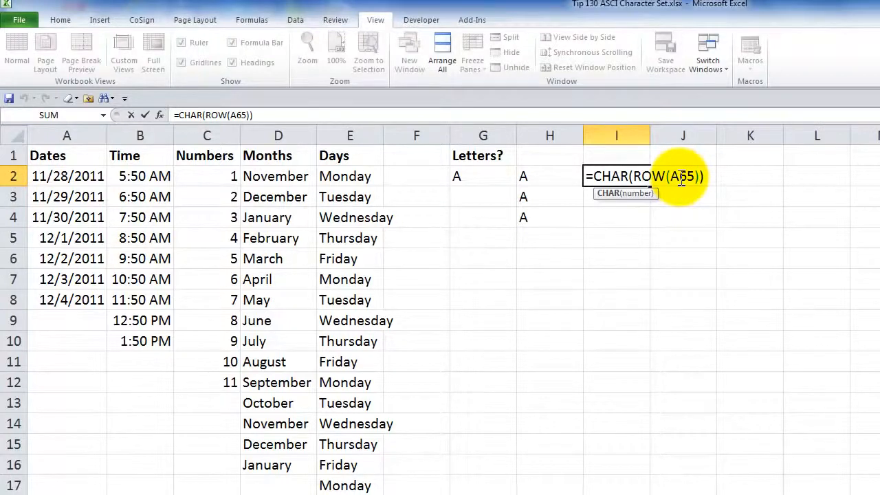
key("ctrl+Return")
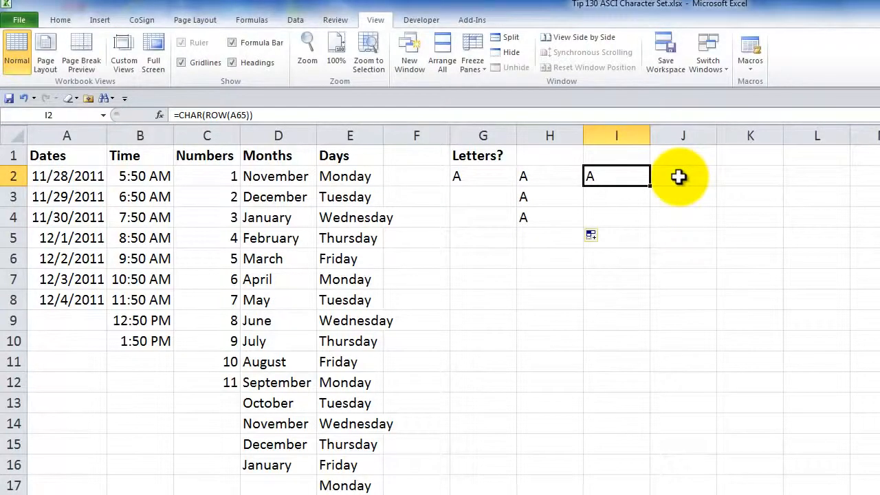
key("Delete")
type("=char")
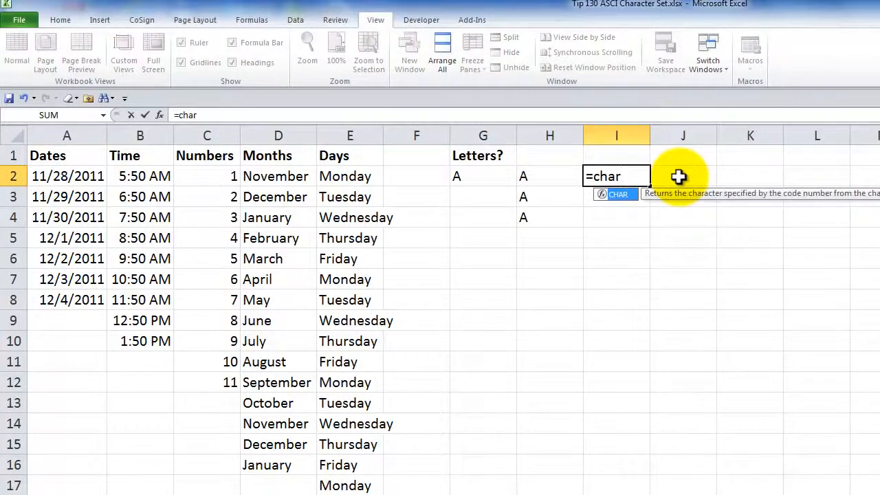
type("(")
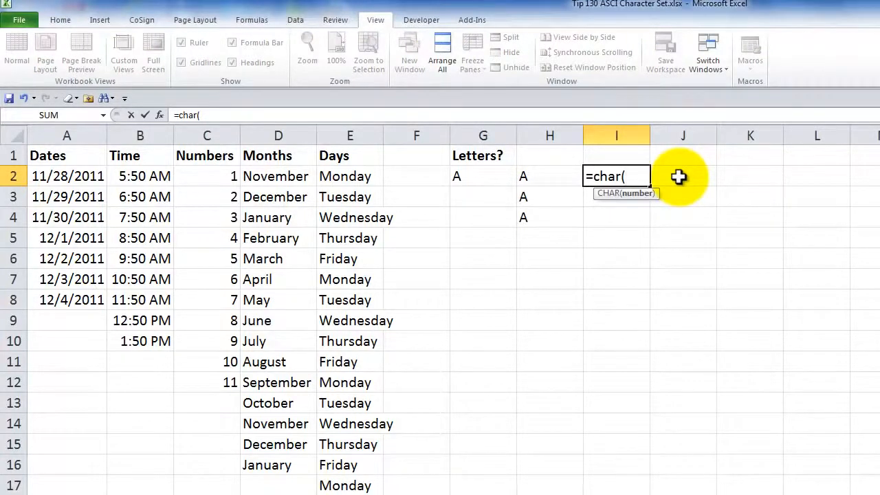
type("row")
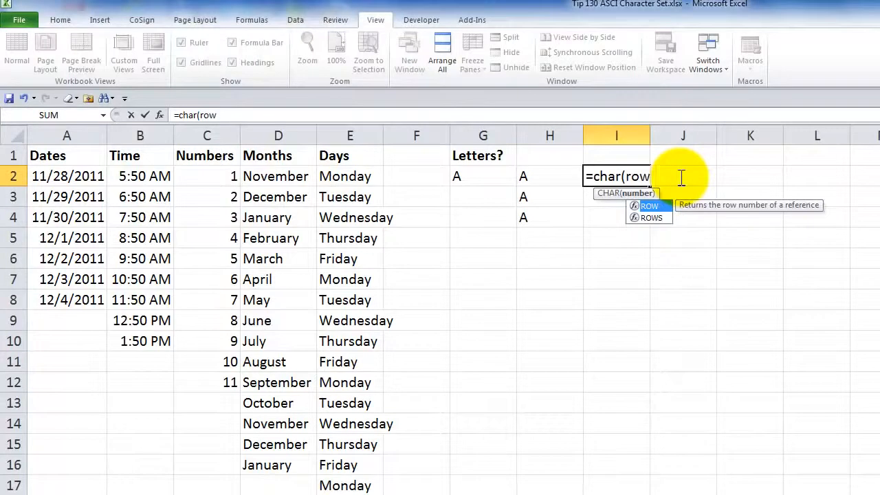
type("(")
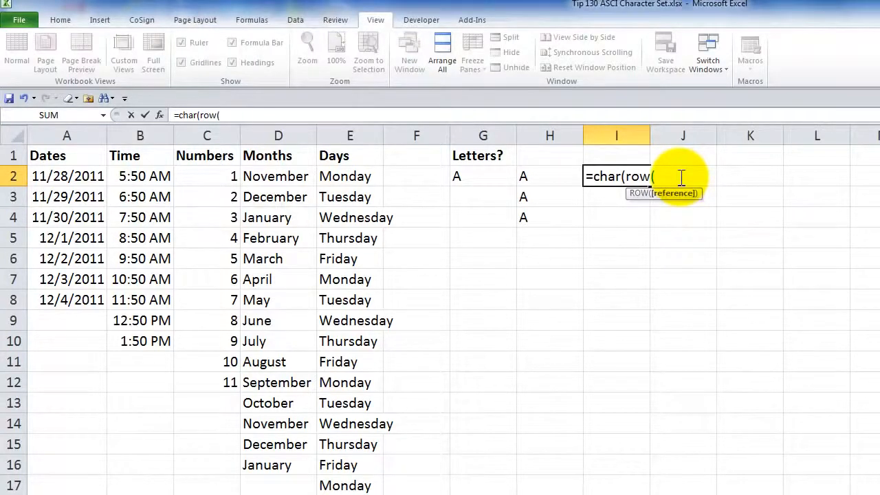
type("c")
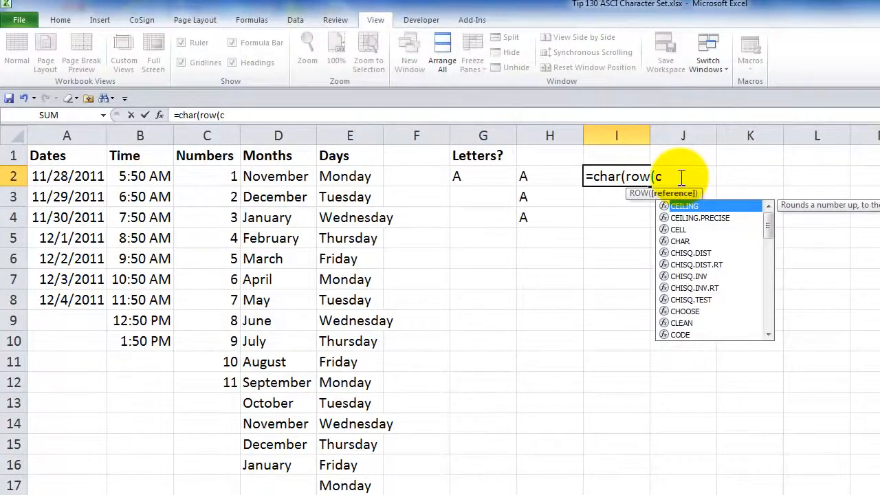
type("65")
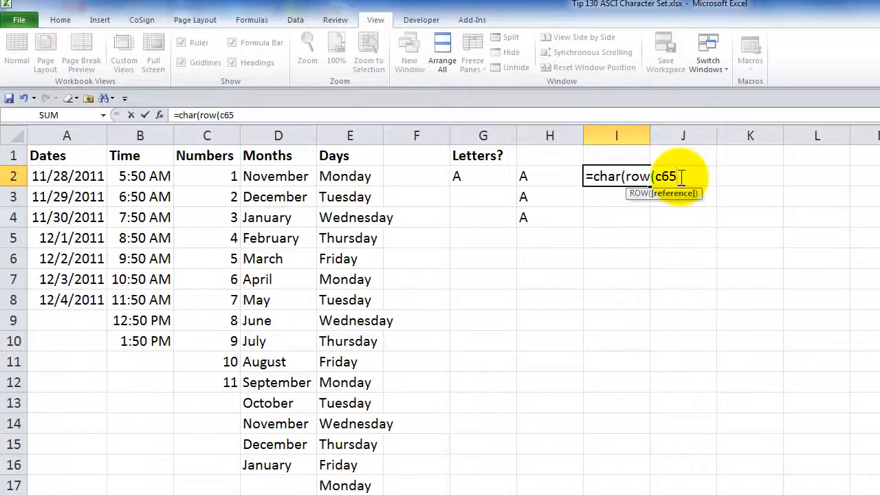
type("))")
key("ctrl+Return")
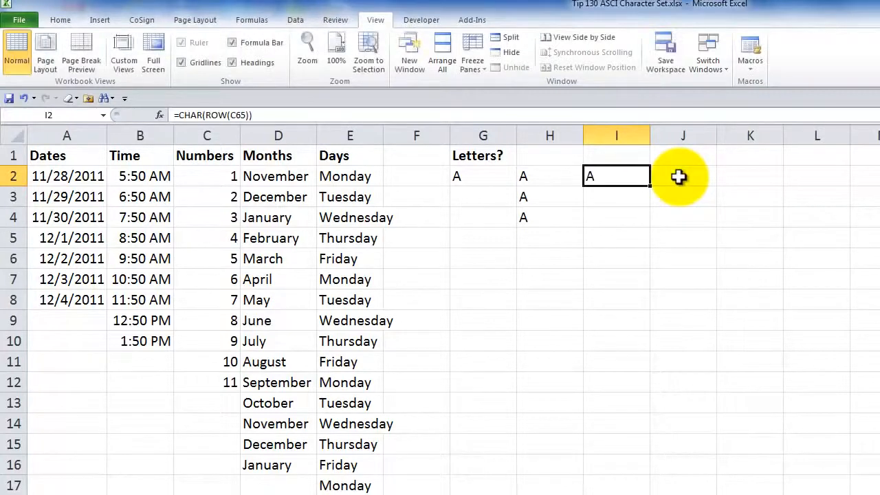
Step: Fill the I2 formula down through I27 to generate the alphabet
left_click_drag(649, 184, 633, 393)
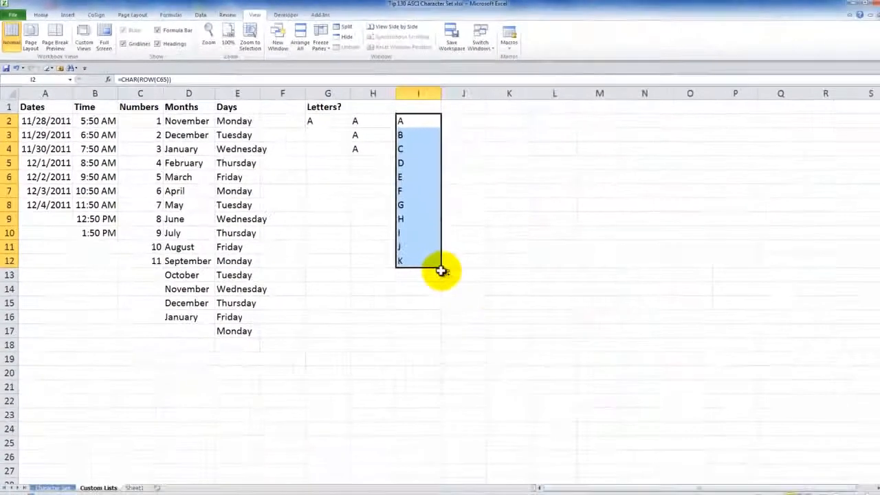
left_click_drag(442, 267, 424, 473)
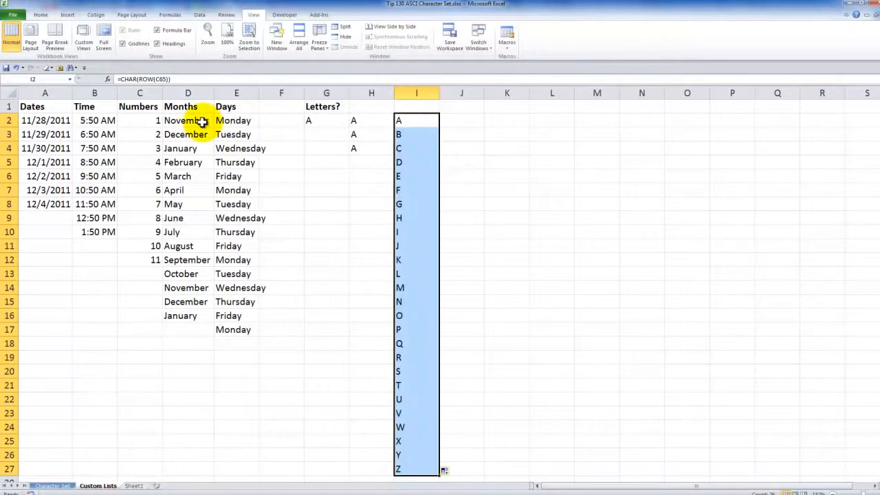
Step: Copy the letters in I2:I27 and paste them back over themselves as values
right_click(416, 122)
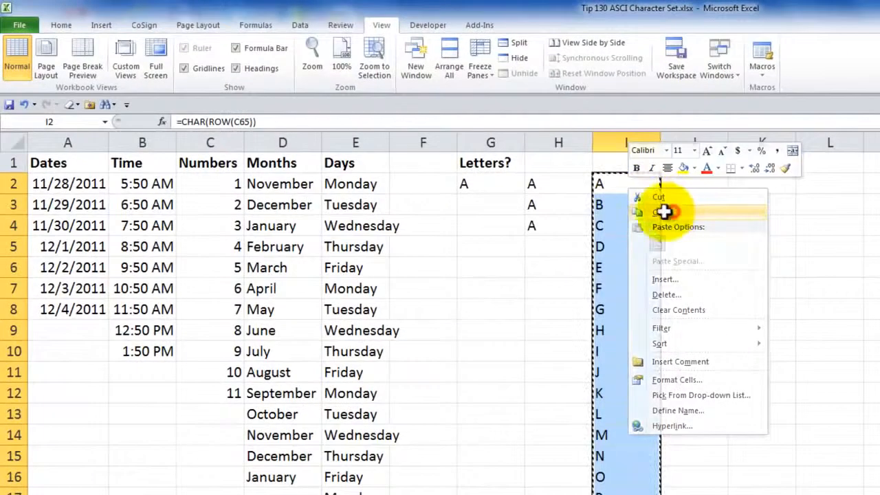
left_click(664, 212)
right_click(618, 219)
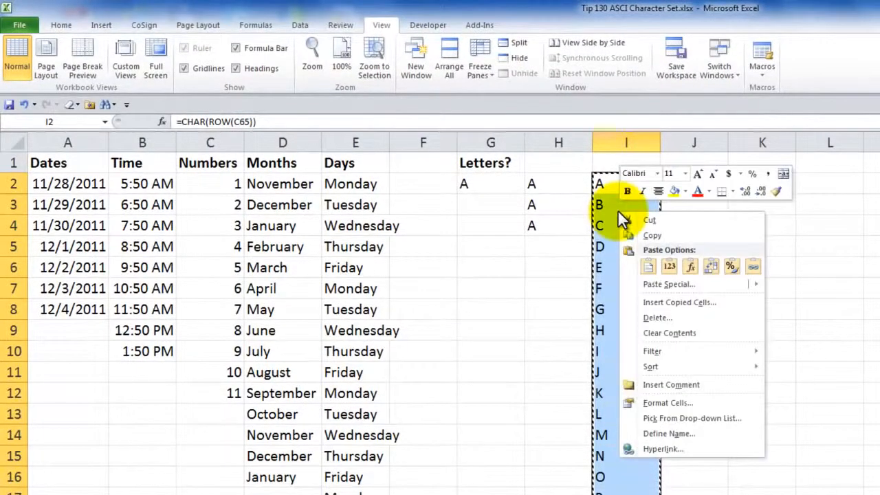
left_click(671, 268)
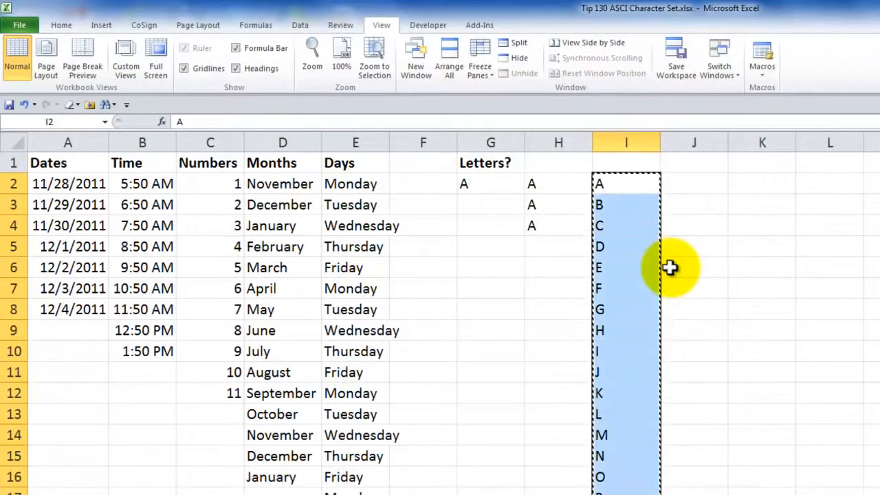
key("Escape")
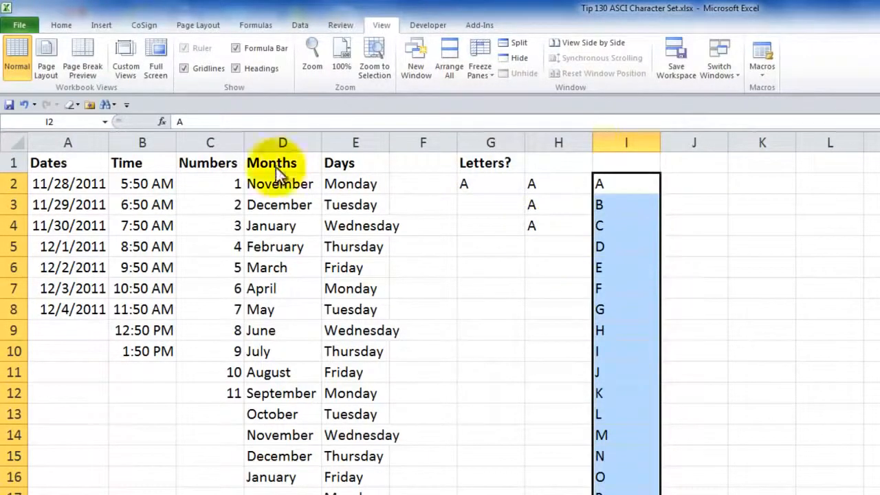
Step: Import the range $I$2:$I$27 as a new custom list in the Excel options and close the options
left_click(20, 29)
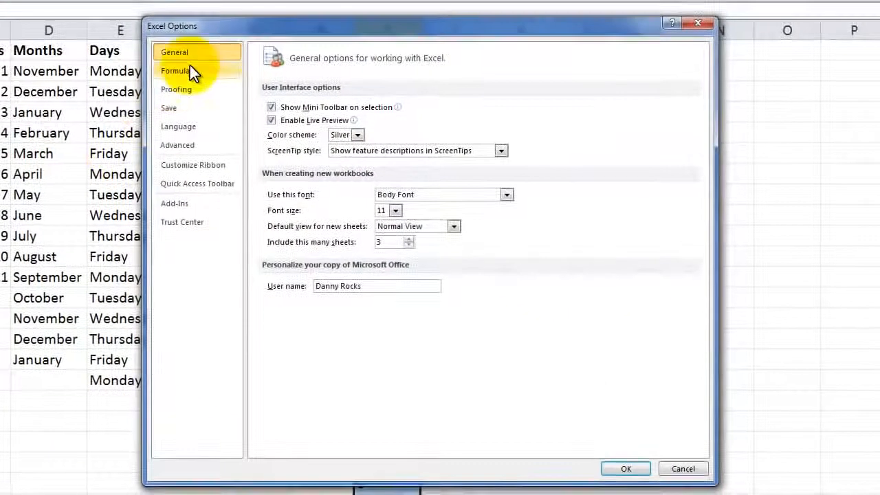
left_click(183, 144)
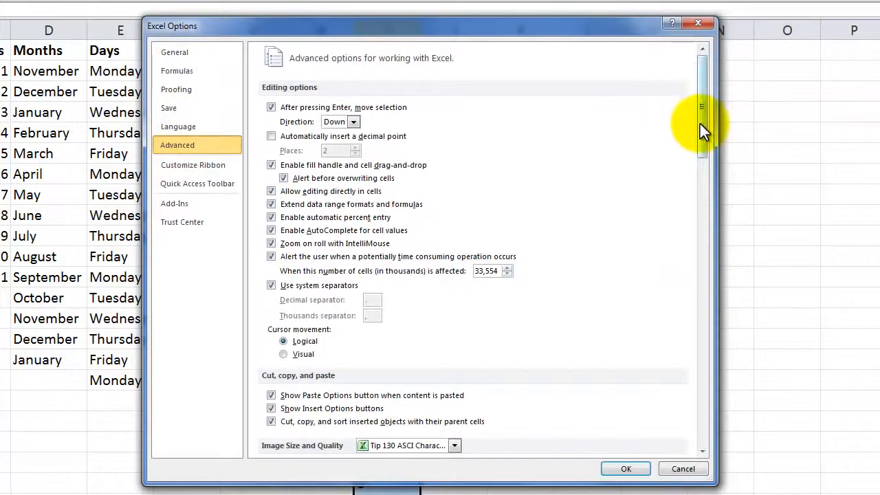
left_click_drag(701, 124, 725, 458)
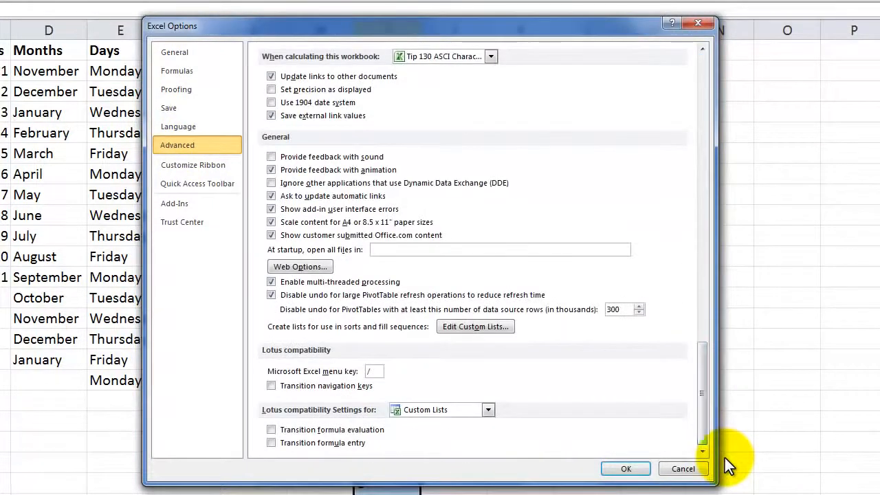
left_click(472, 325)
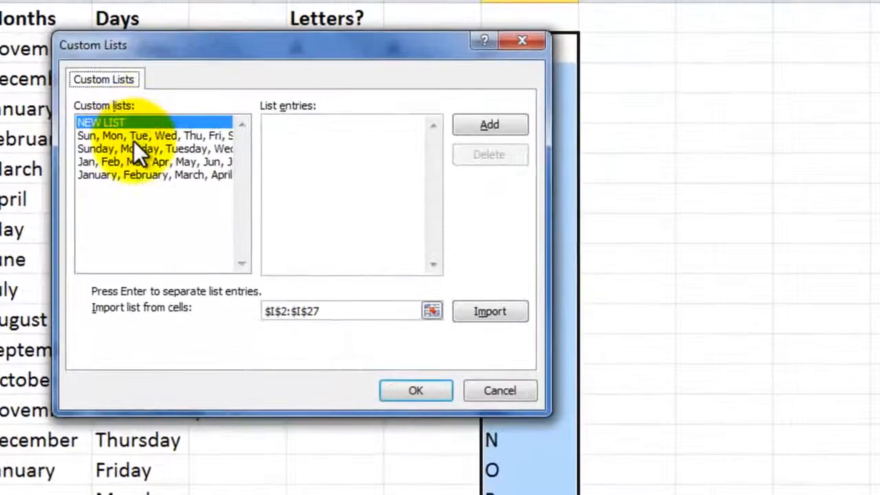
left_click_drag(331, 45, 214, 42)
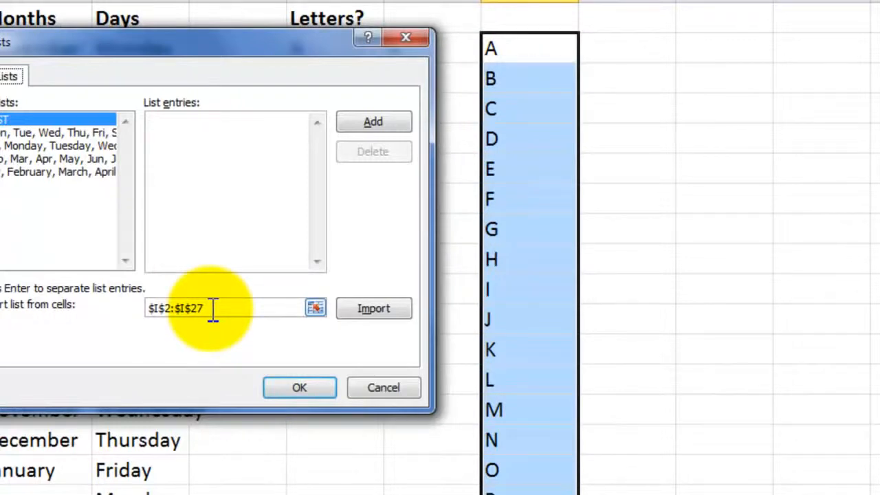
left_click(373, 309)
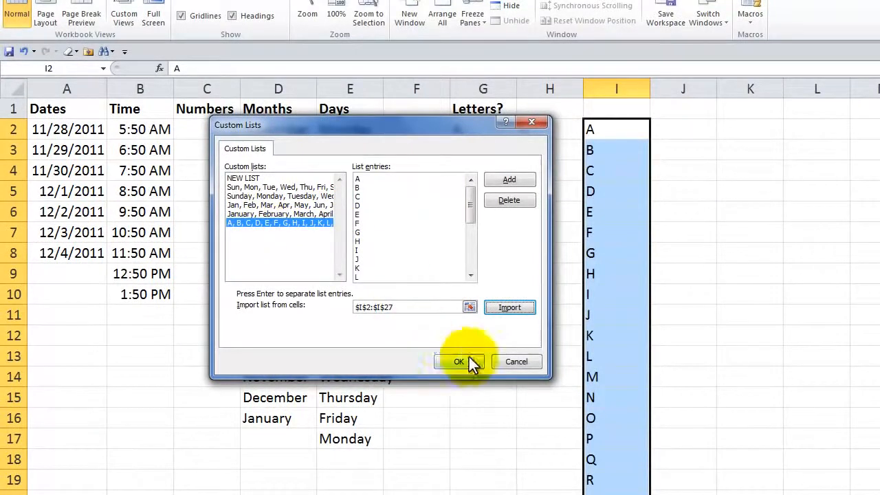
left_click(451, 362)
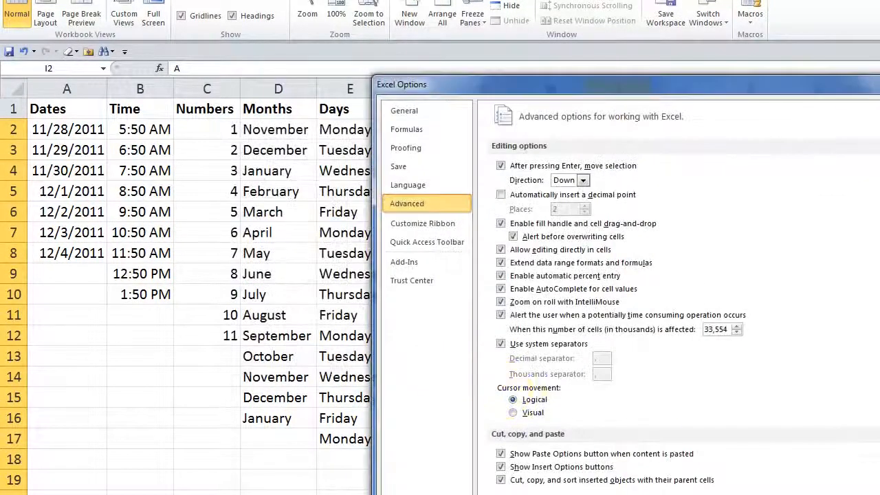
key("Return")
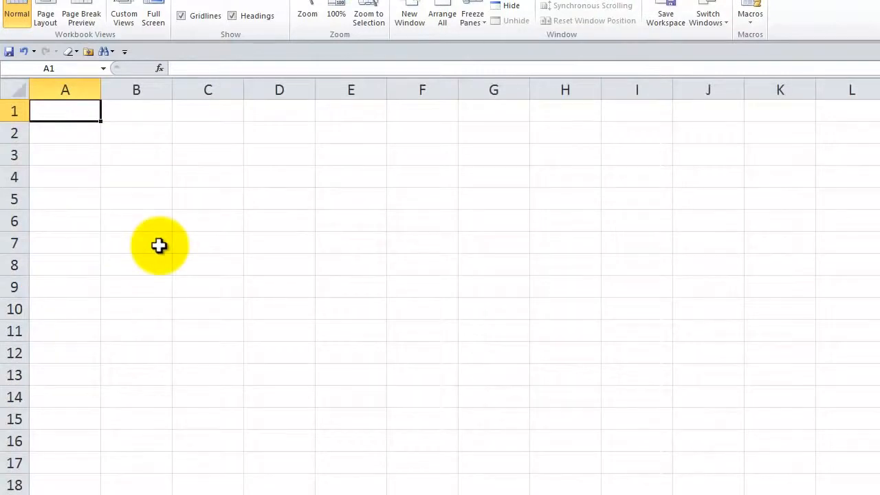
Step: Enter F in A1 on a blank sheet and AutoFill it down through A7
type("F")
mouse_move(100, 122)
left_mouse_down()
mouse_move(87, 255)
mouse_move(93, 251)
left_mouse_up()
Step: AutoFill from the J in A5 across row 5 and into column C to continue the letter sequence
left_click(90, 206)
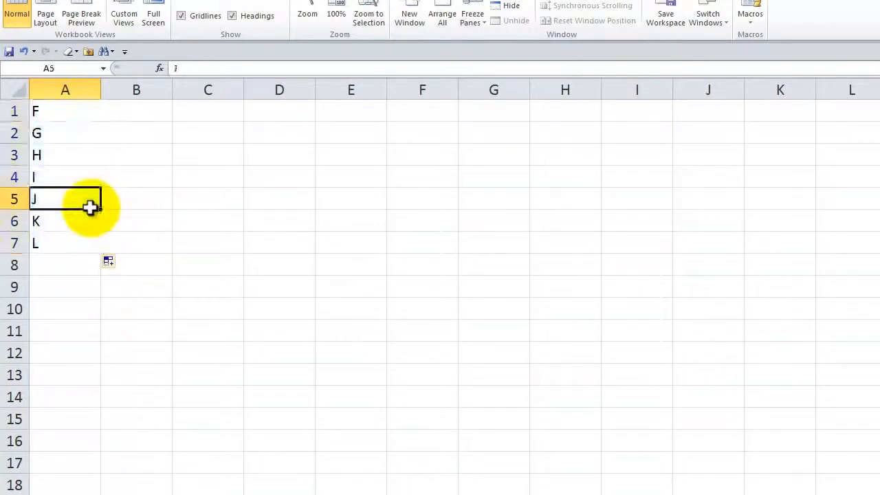
left_click_drag(101, 207, 235, 147)
left_click(213, 198)
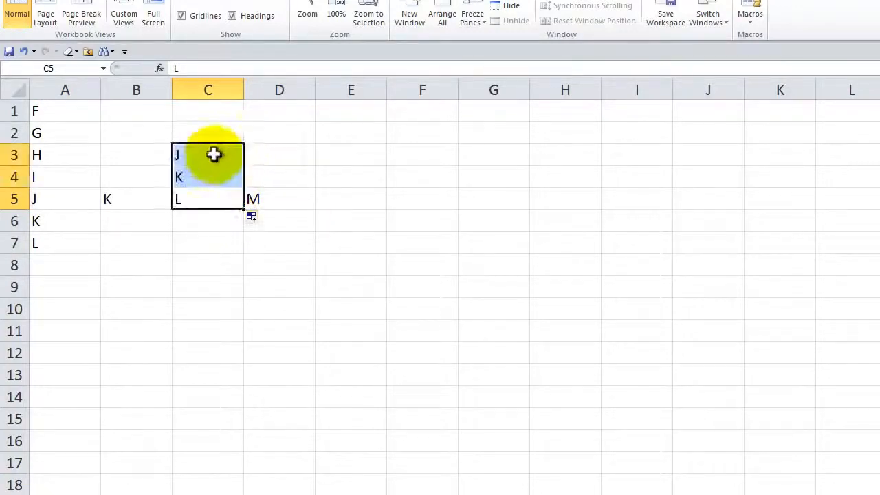
left_click(213, 154)
Step: Enter lowercase a in D1 and AutoFill it down to about D11
left_click(288, 115)
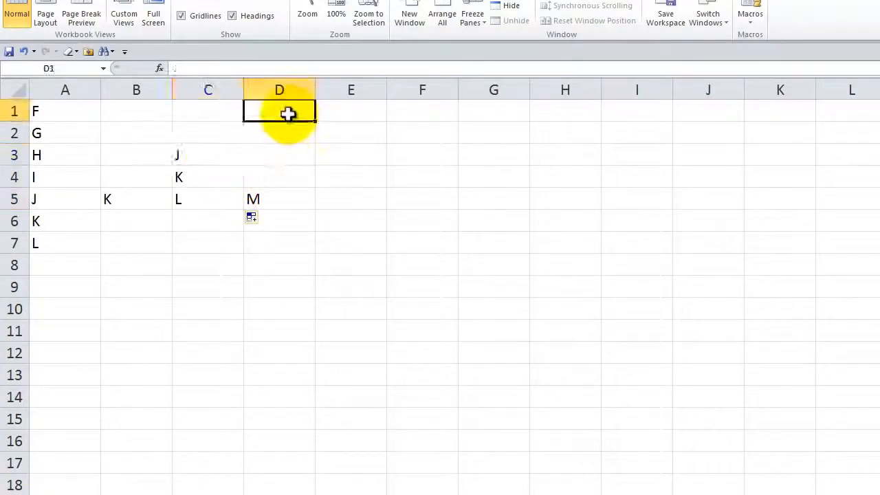
type("a")
key("ctrl+Return")
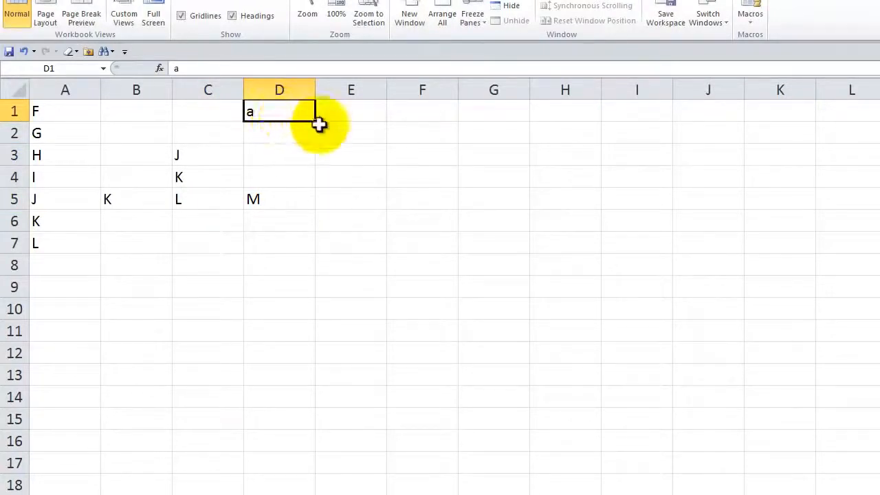
left_click_drag(315, 123, 298, 330)
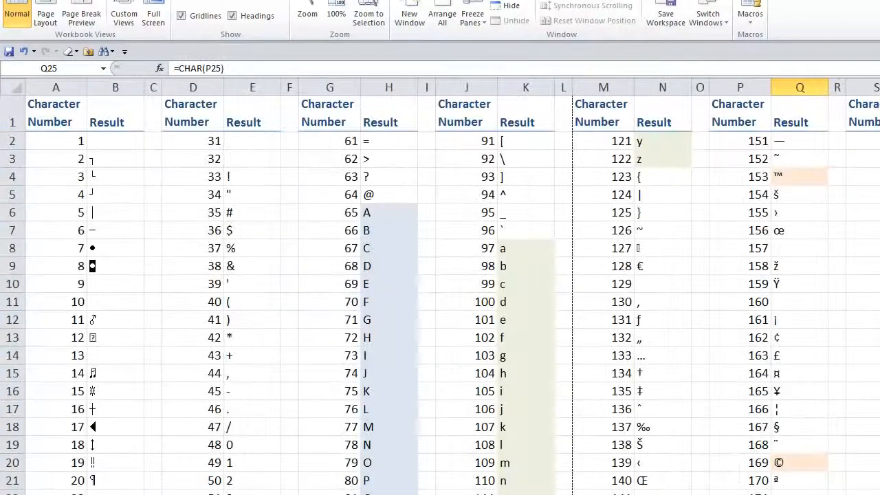
Step: On the character set sheet, enter =CHAR(169) in Y22, below the Alt+0169 note
left_click(797, 463)
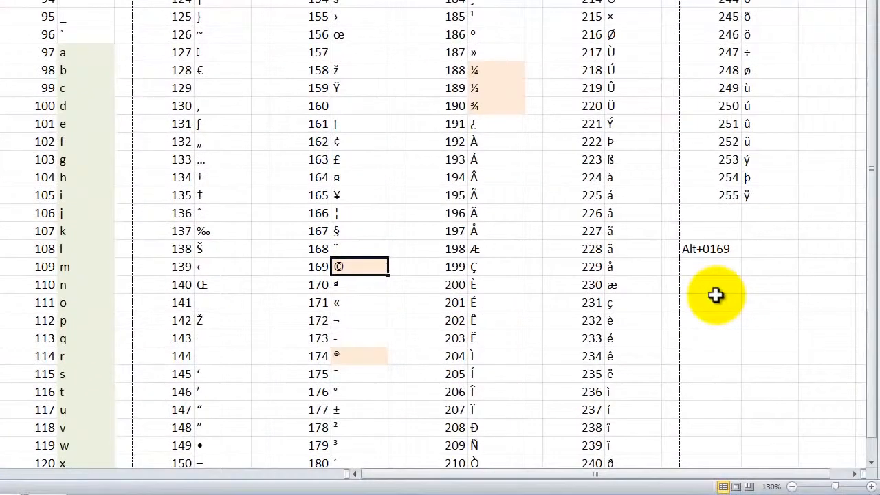
left_click(712, 303)
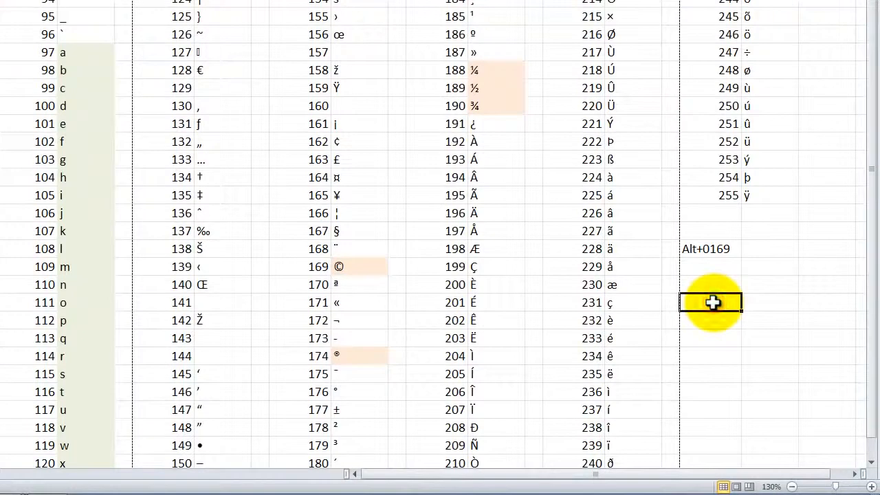
type("=ch")
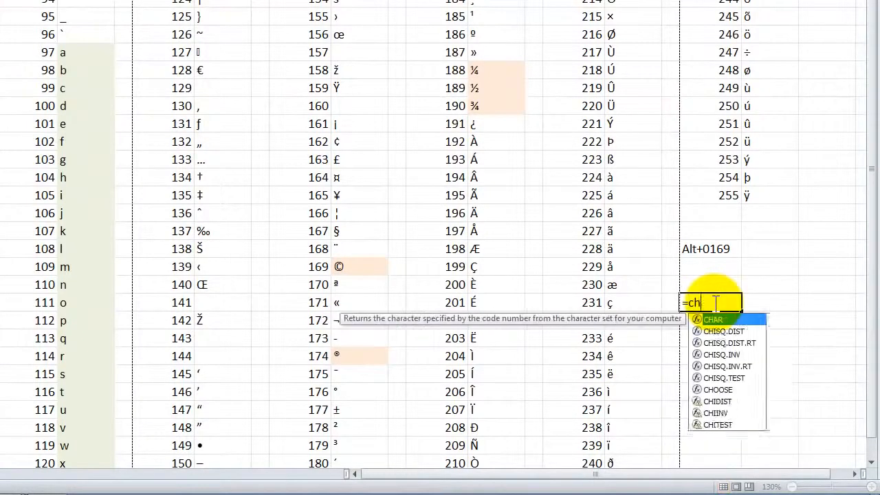
type("ar(")
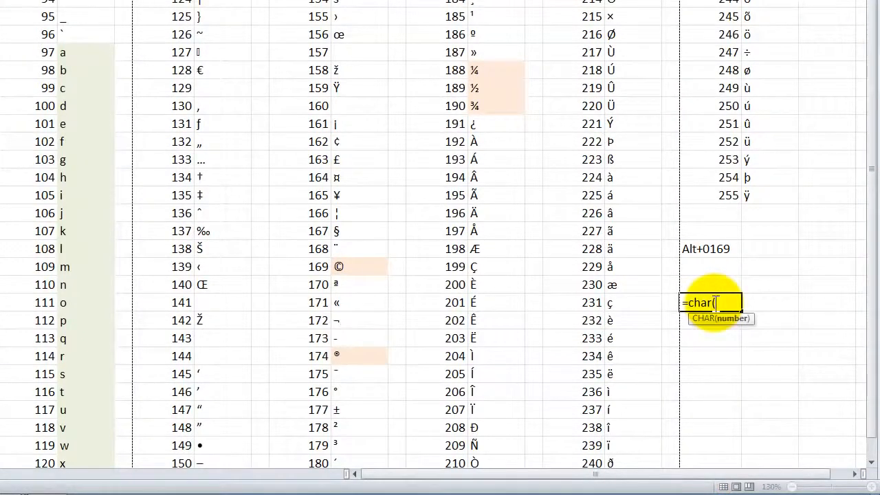
type("169)")
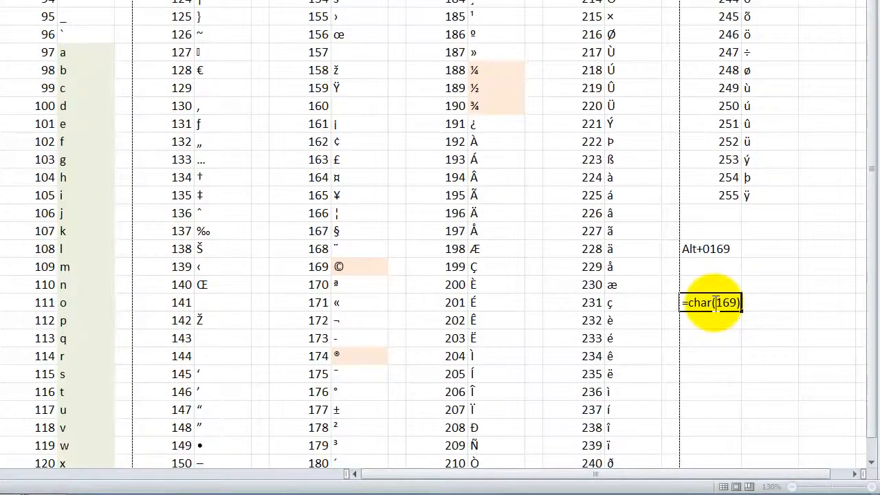
key("ctrl+Return")
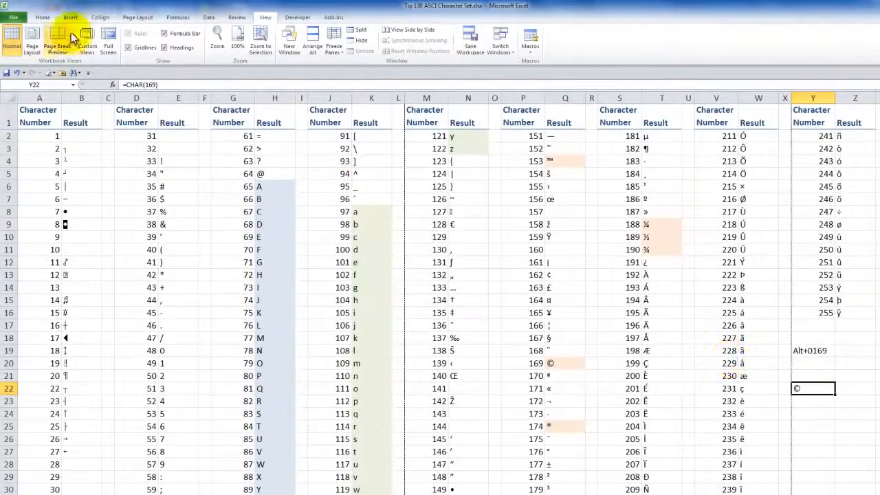
left_click(809, 403)
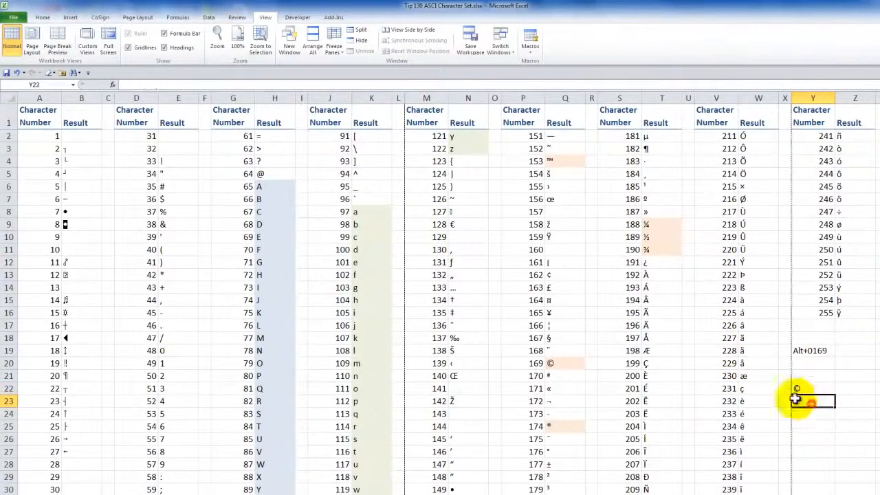
Step: Look up the copyright sign in the Symbol dialog and close the dialog without inserting it
left_click(43, 18)
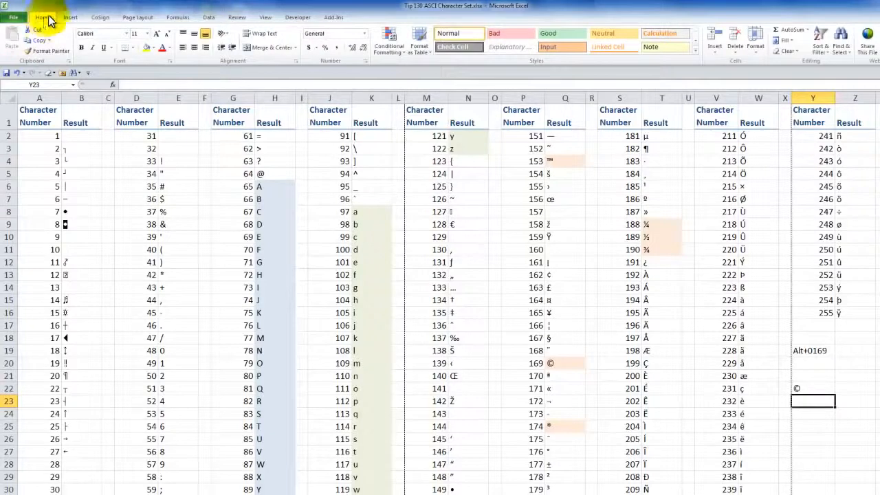
left_click(71, 17)
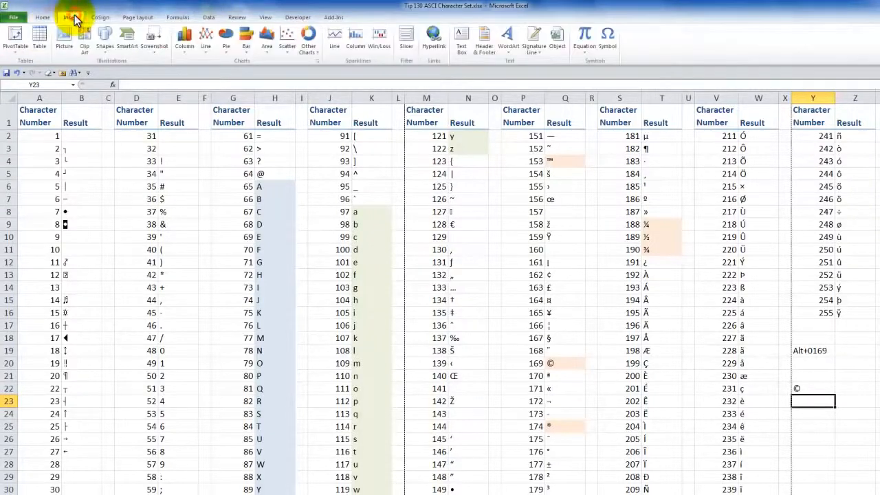
left_click(609, 55)
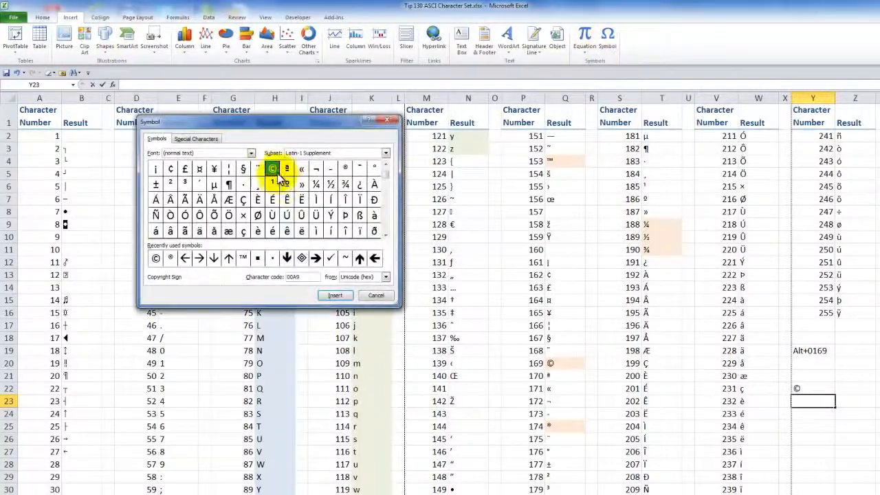
left_click(375, 295)
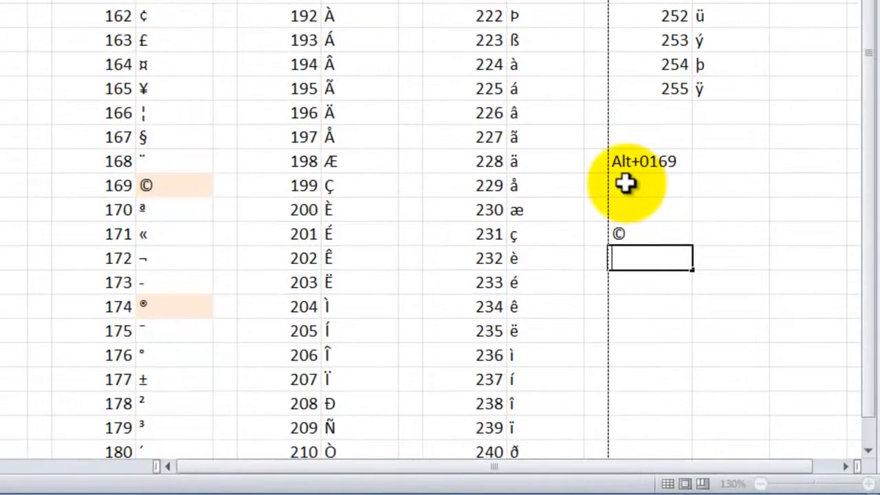
Step: Enter the © symbol in Y20, directly below the Alt+0169 note
left_click(624, 183)
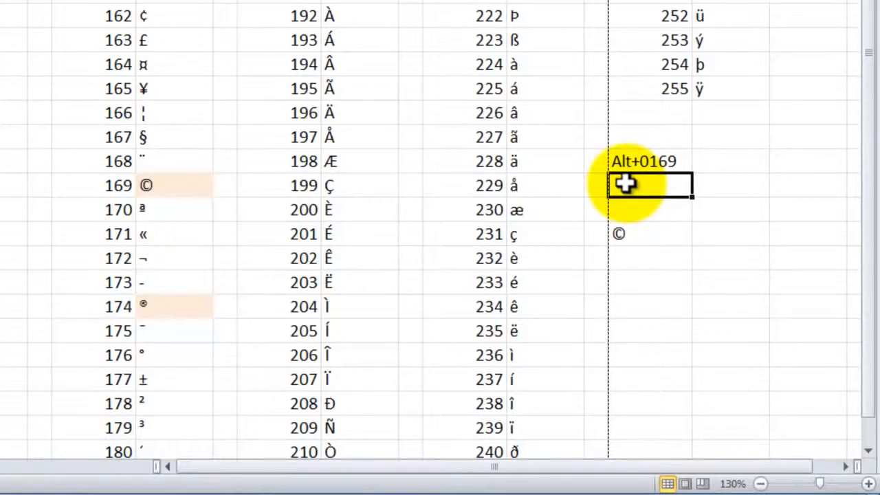
type("©")
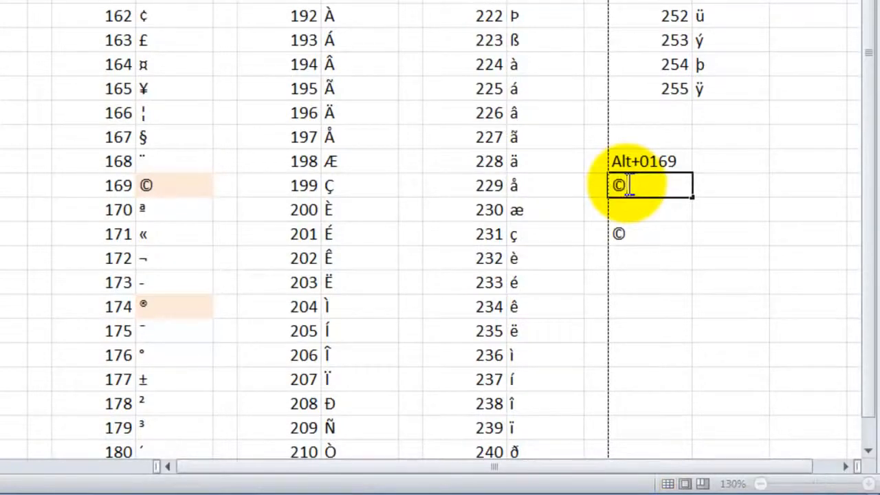
key("Return")
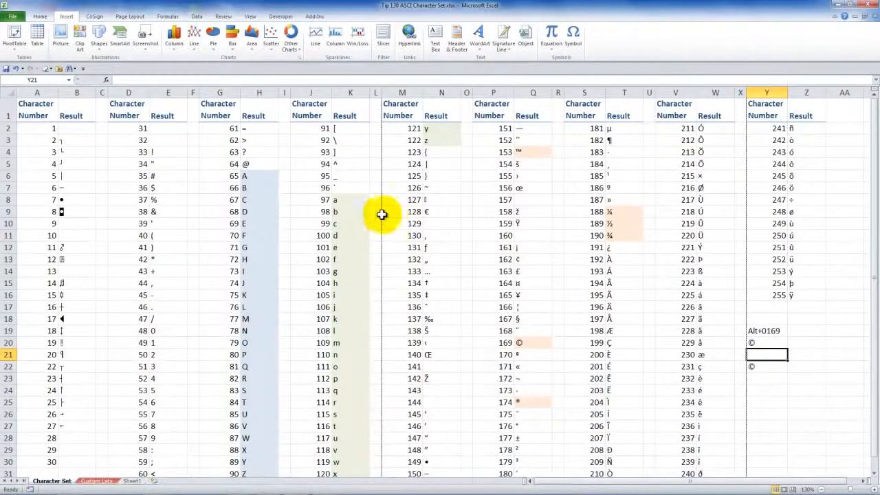
Step: In Page Layout view, enter the centre footer text "Copyright © The Company Rocks"
left_click(251, 18)
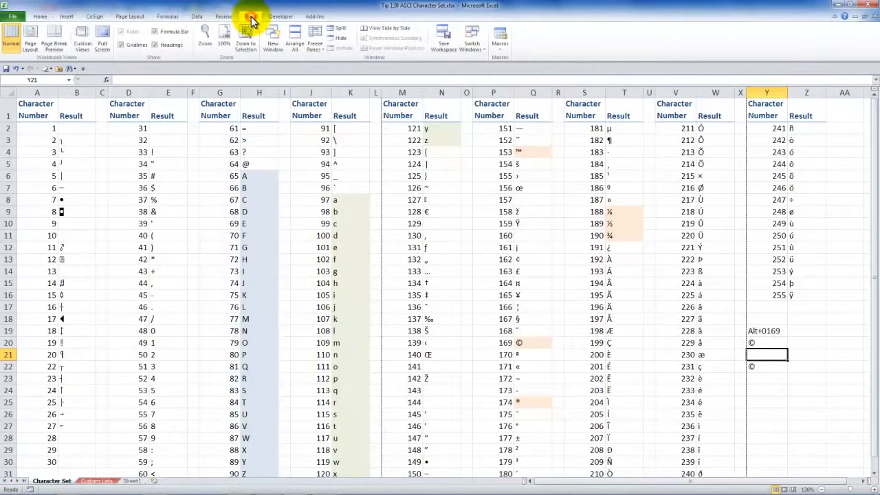
left_click(30, 40)
left_click(130, 16)
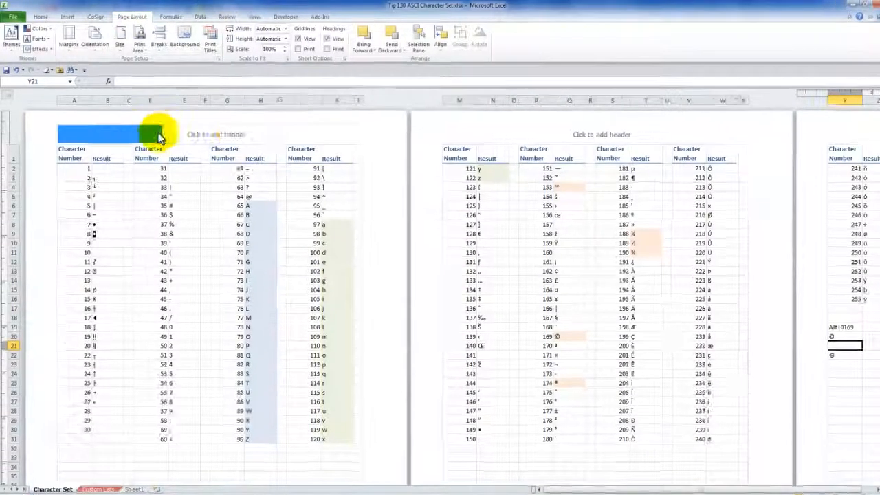
left_click(158, 137)
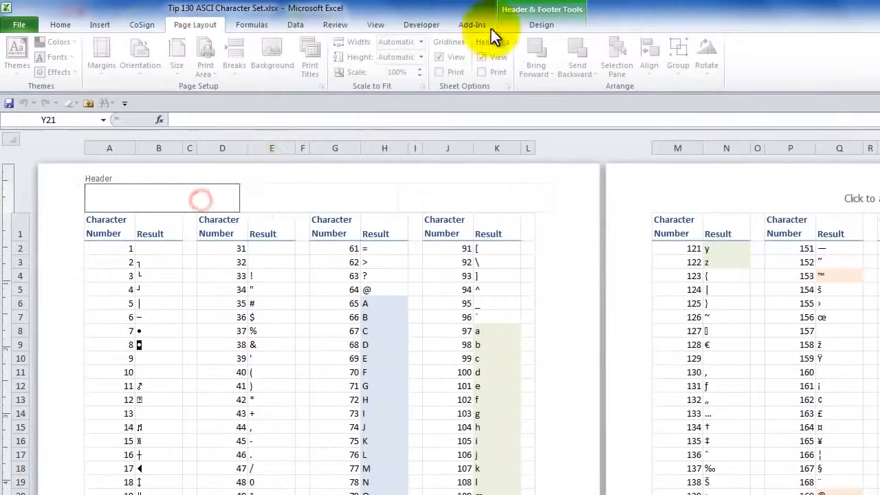
left_click(536, 27)
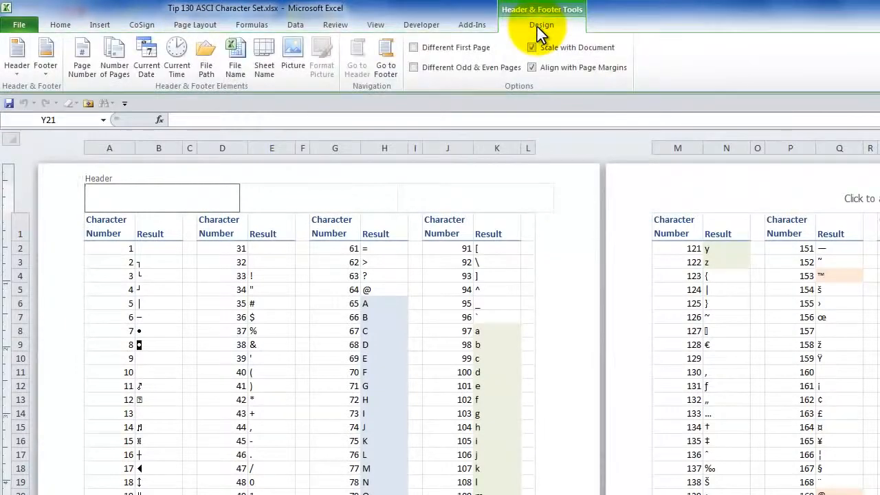
left_click(386, 60)
left_click(316, 188)
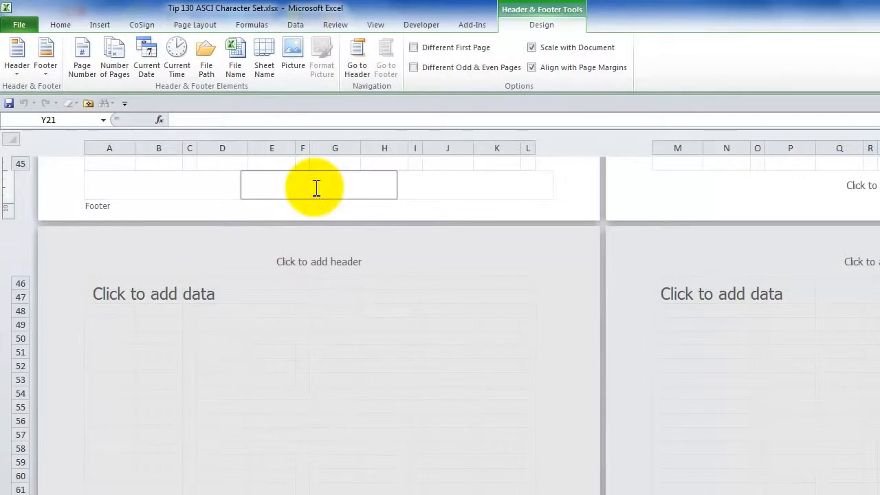
type("Copyright ")
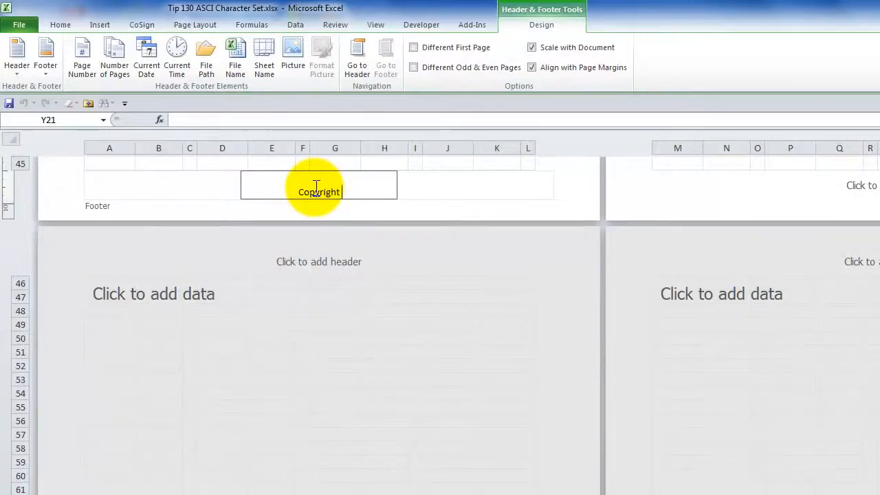
type("© The Co")
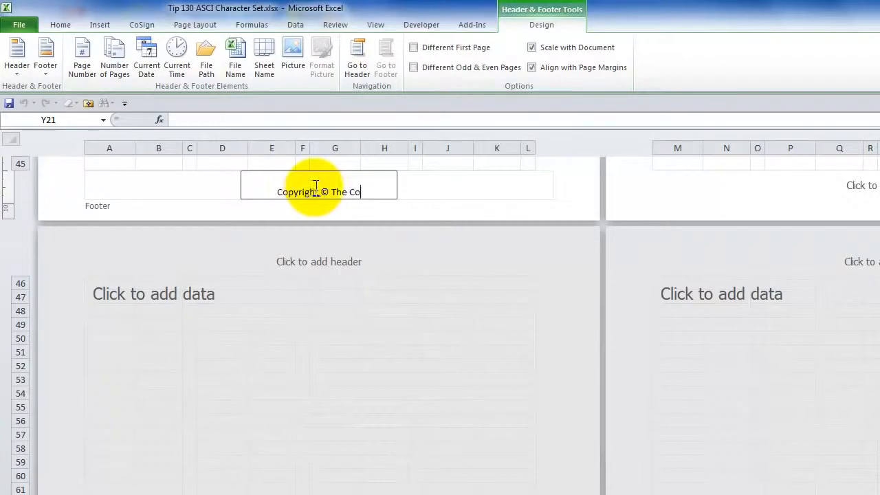
type("mpany Rocks")
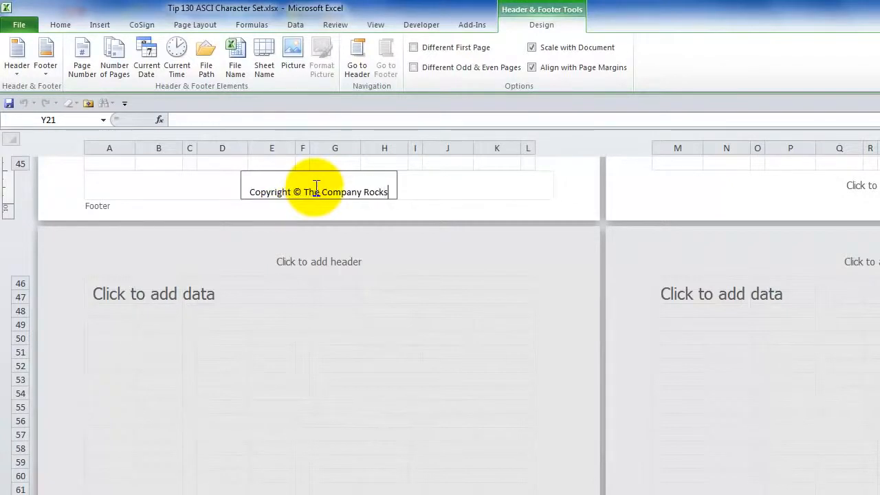
key("Tab")
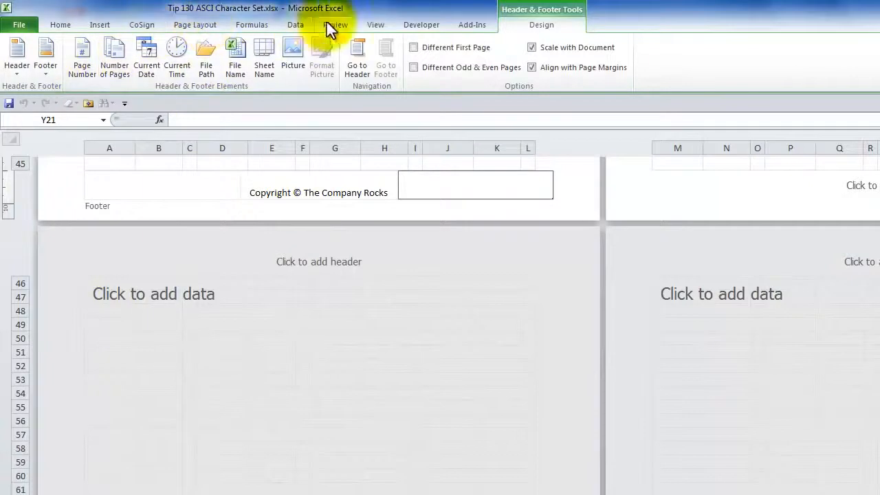
Step: Return to Normal view and inspect the character number in A2 and the =CHAR(A2) formula in B2
left_click(375, 25)
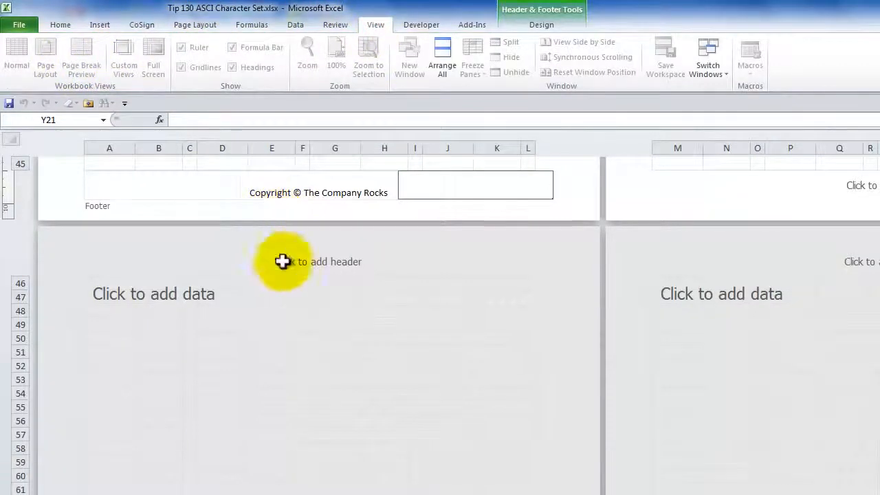
left_click(263, 294)
left_click(16, 58)
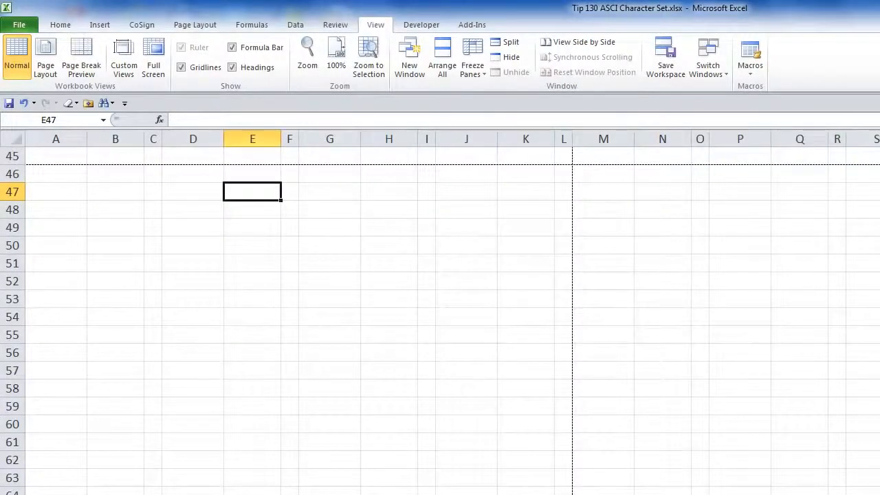
key("ctrl+Home")
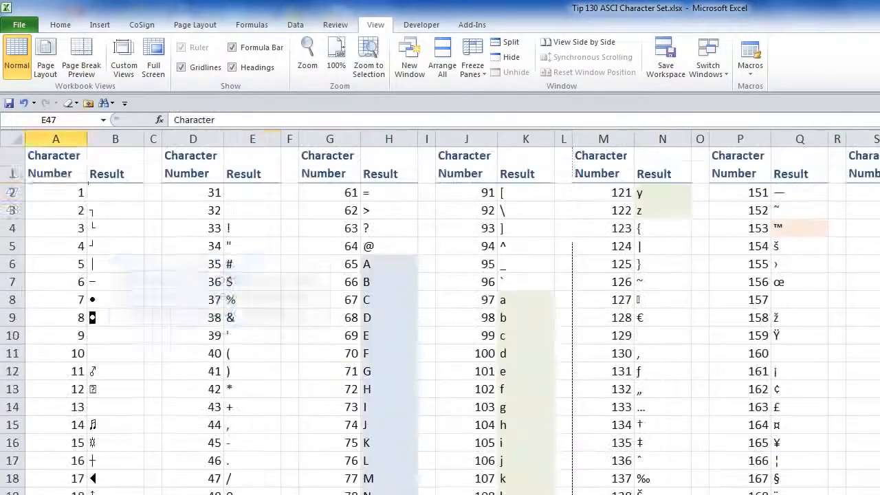
left_click(52, 194)
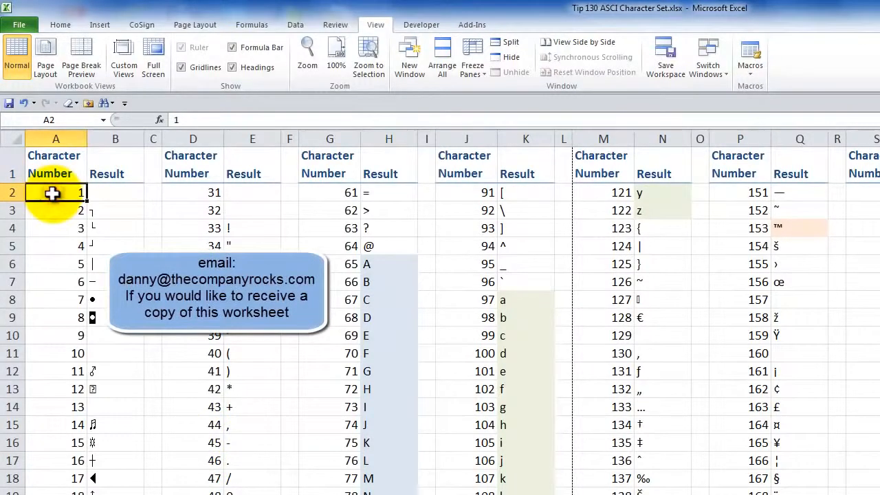
double_click(55, 194)
key("Escape")
left_click(117, 191)
double_click(118, 192)
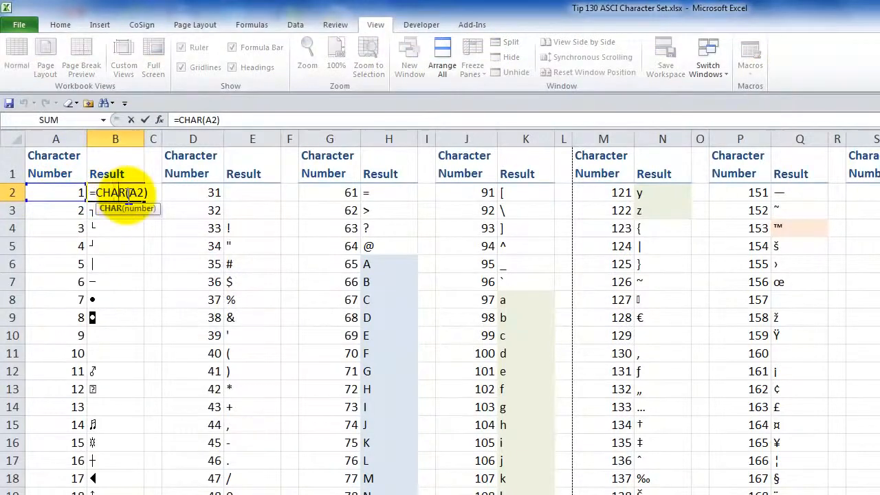
key("Escape")
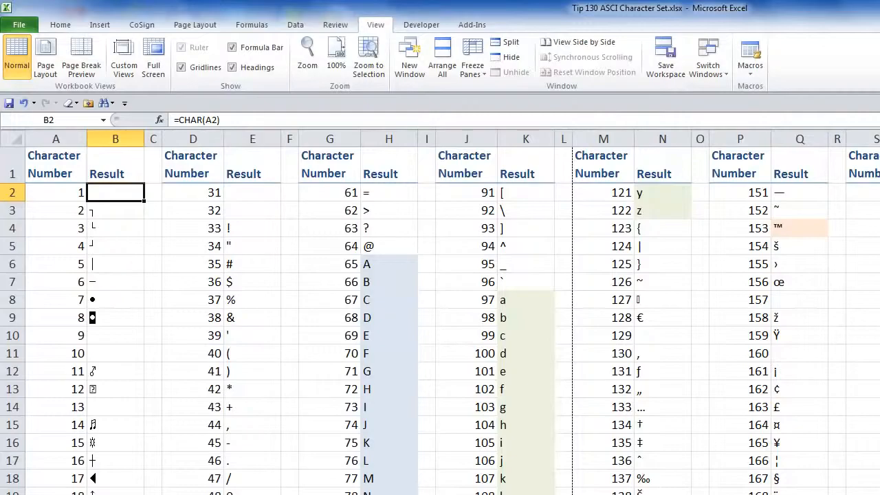
Step: Switch to the Open and Close workbook and display its Shop sheet
left_click(294, 486)
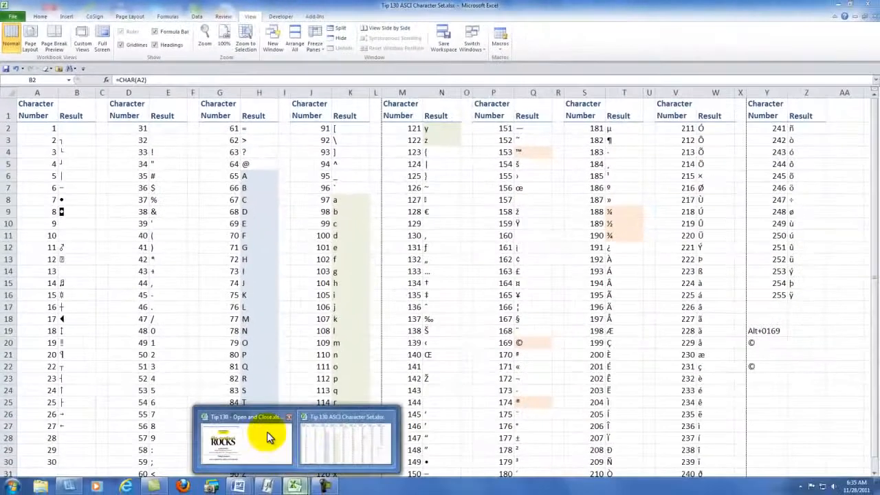
left_click(268, 438)
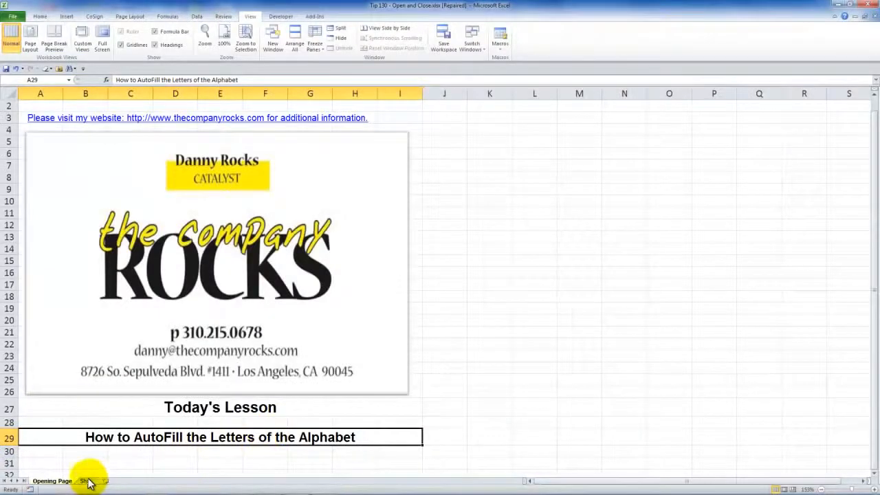
left_click(87, 482)
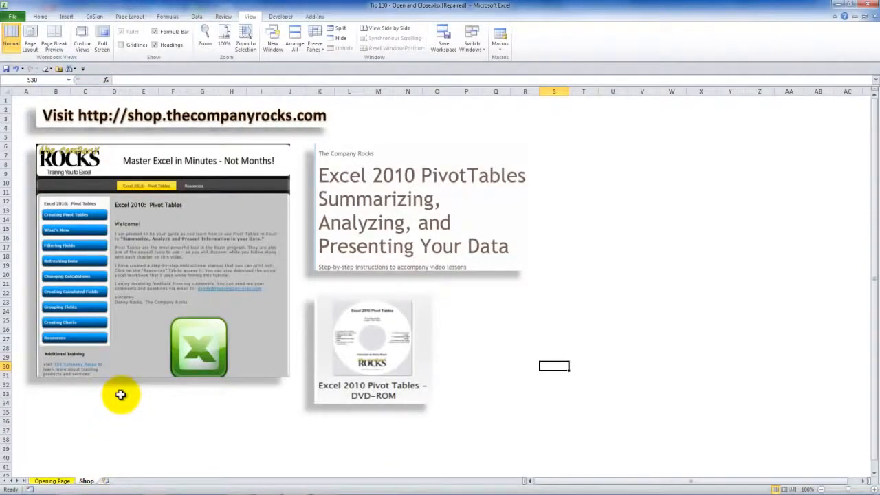